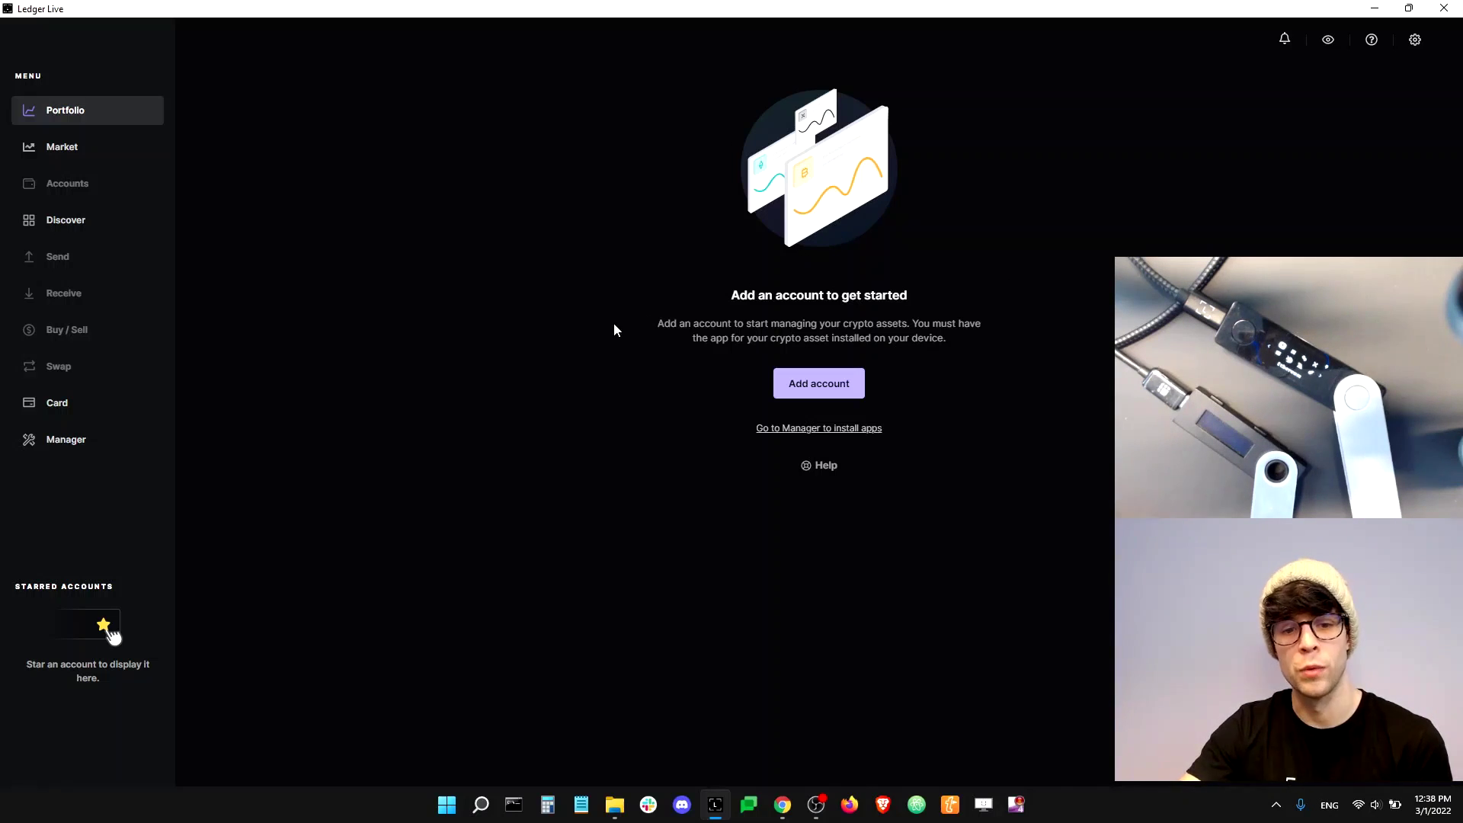
- Open the device manager for the Ledger Nano X and look through its installed apps
{"action": "left_click", "coordinate": [82, 445]}
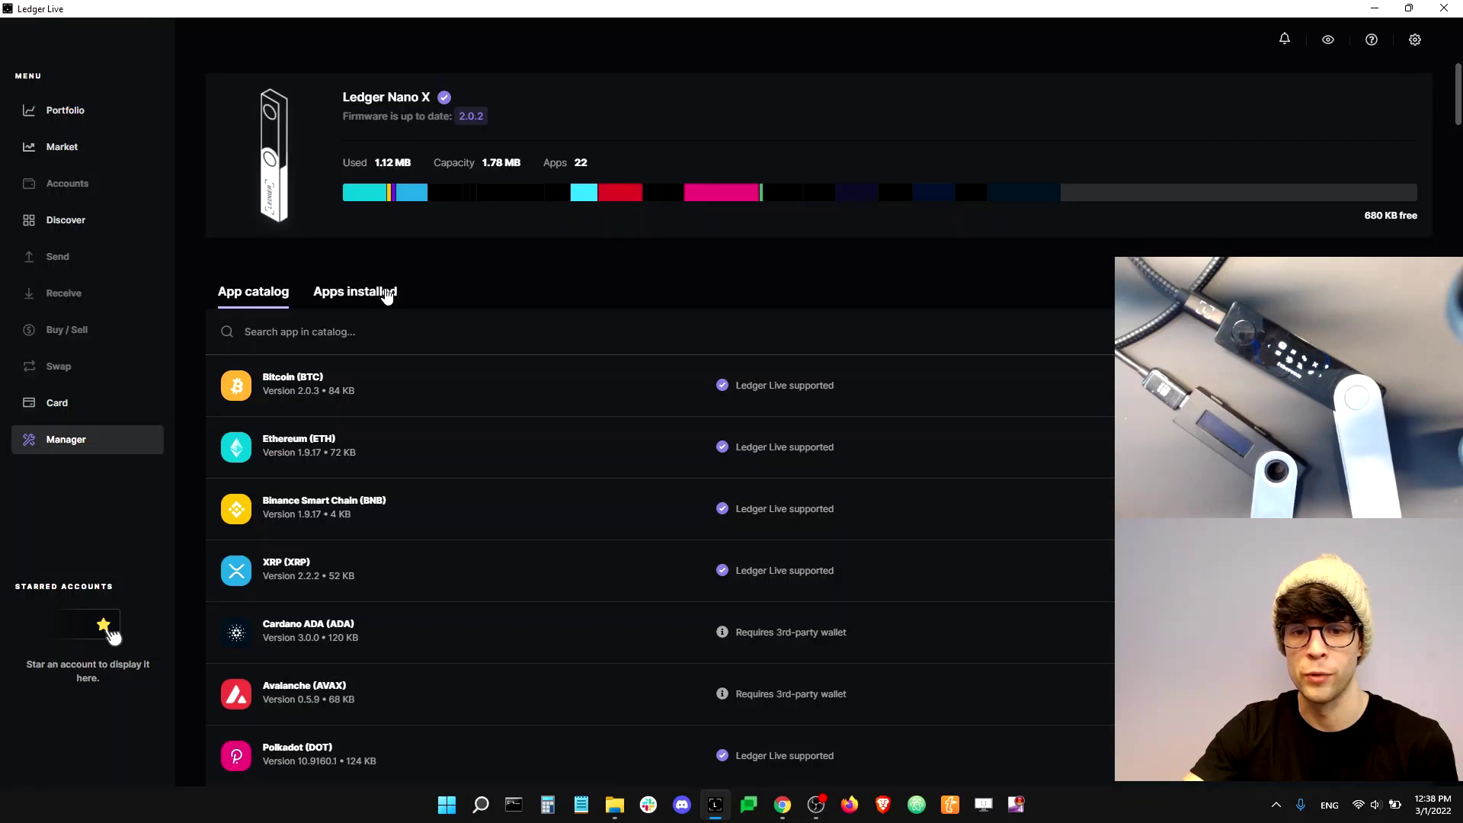
{"action": "left_click", "coordinate": [387, 295]}
{"action": "scroll", "coordinate": [453, 503], "scroll_direction": "down", "scroll_amount": 8}
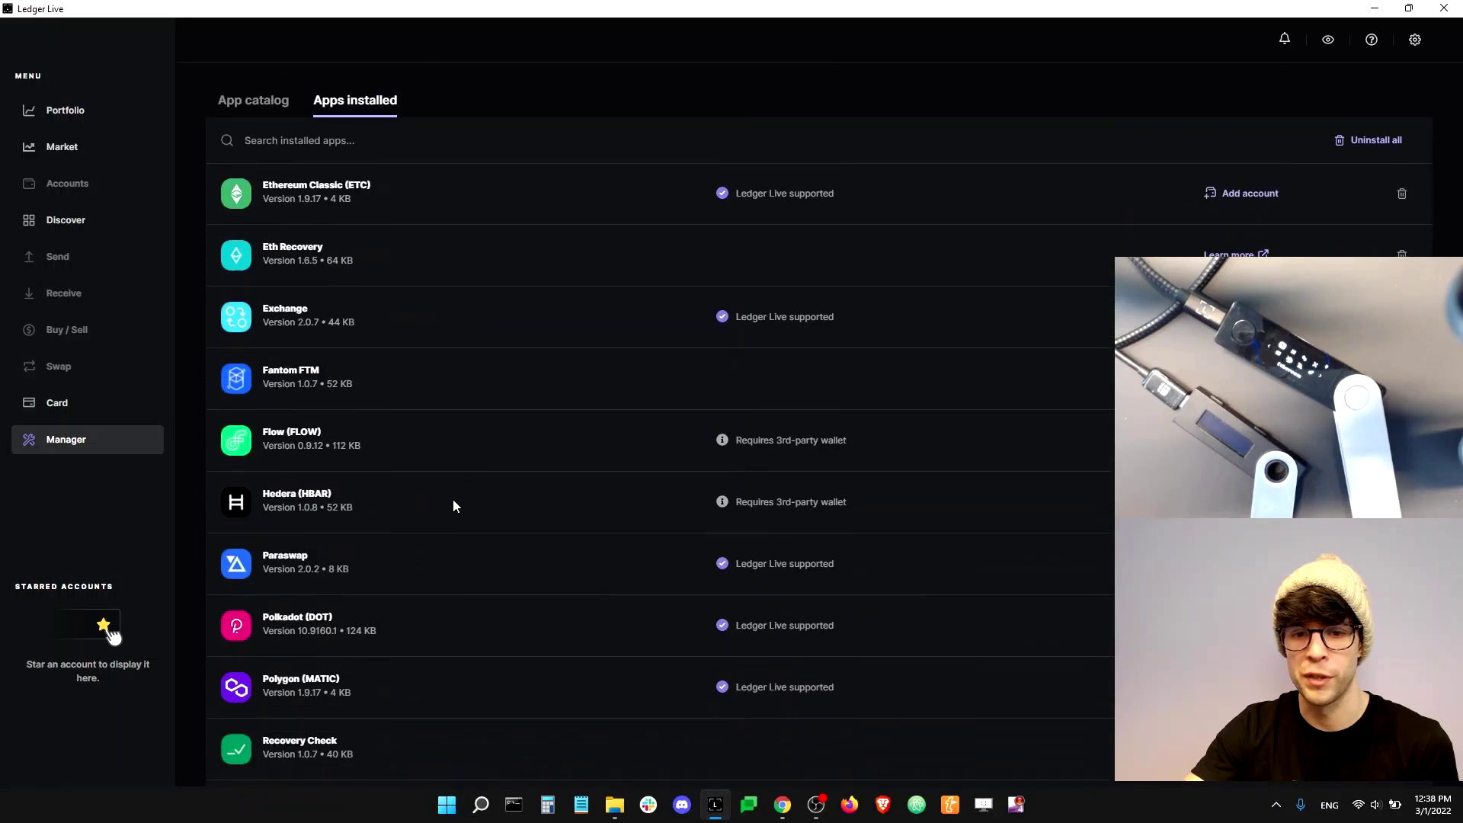
{"action": "scroll", "coordinate": [453, 503], "scroll_direction": "up", "scroll_amount": 8}
{"action": "scroll", "coordinate": [450, 501], "scroll_direction": "down", "scroll_amount": 7}
{"action": "scroll", "coordinate": [449, 501], "scroll_direction": "up", "scroll_amount": 7}
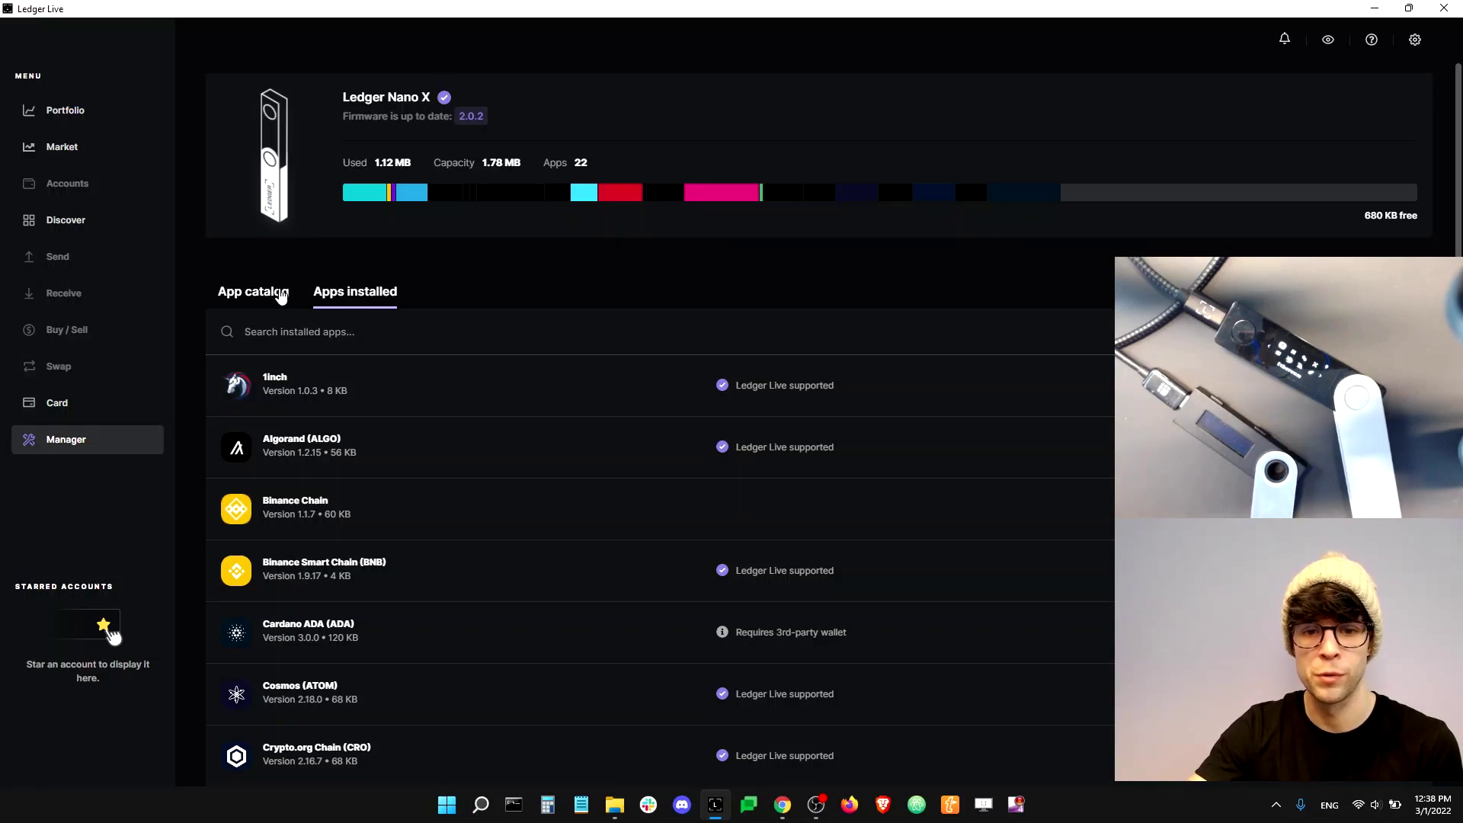
- Search the app catalog for "bit" and install the Bitcoin (BTC) app on the Ledger Nano X
{"action": "left_click", "coordinate": [280, 296]}
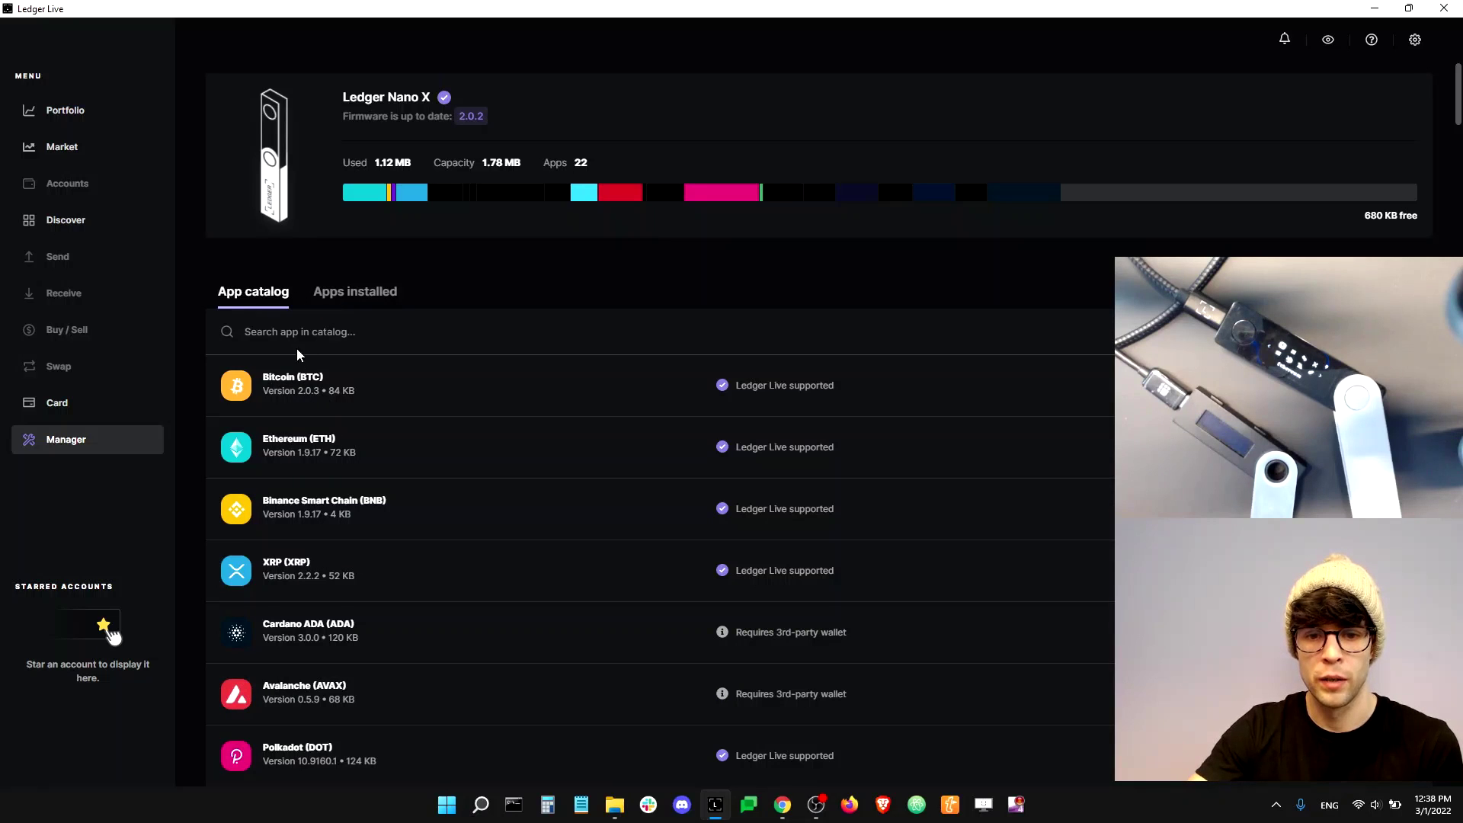
{"action": "left_click", "coordinate": [252, 331]}
{"action": "type", "text": "bit"}
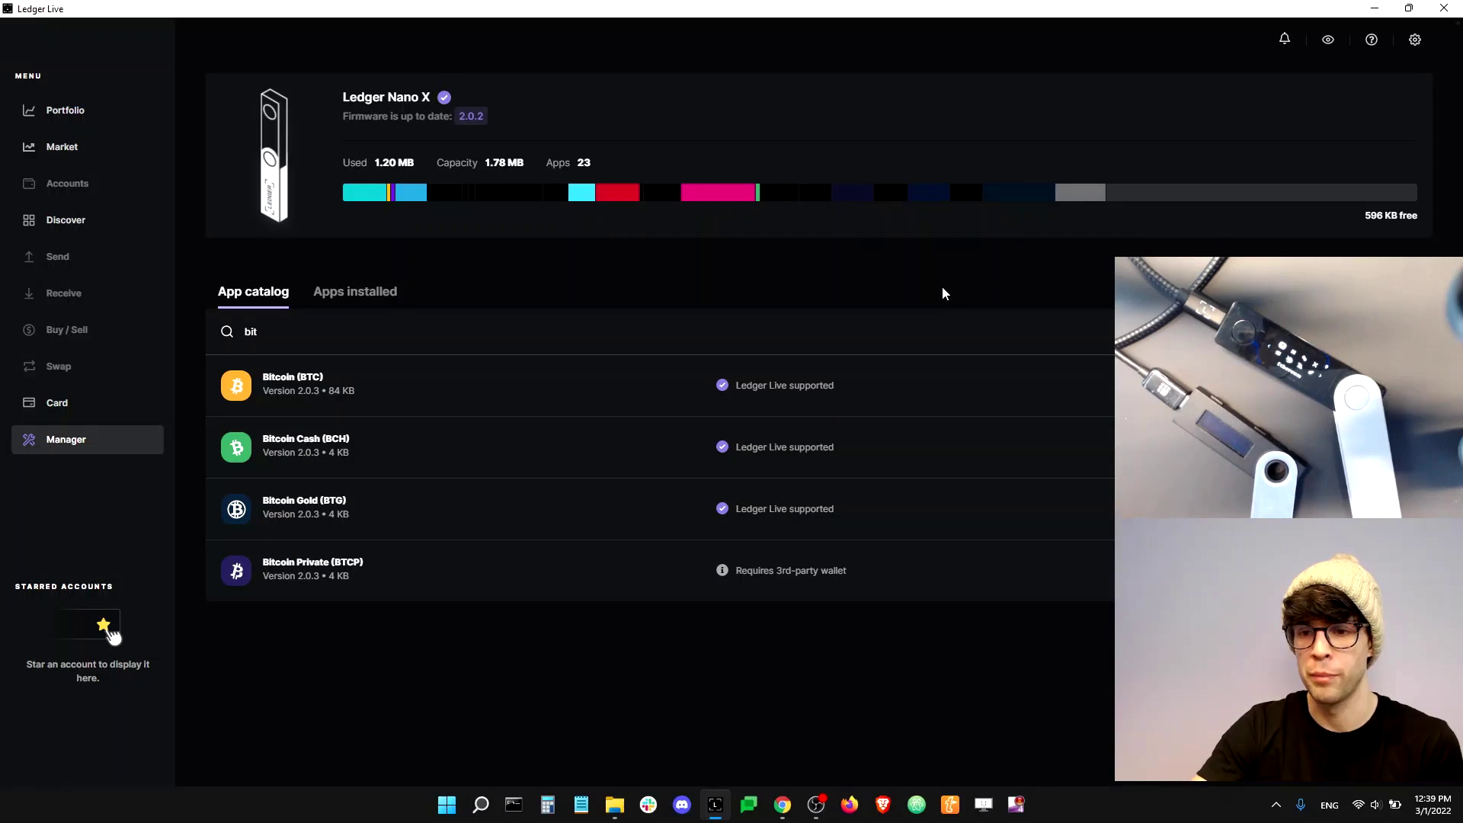
{"action": "mouse_move", "coordinate": [1087, 200]}
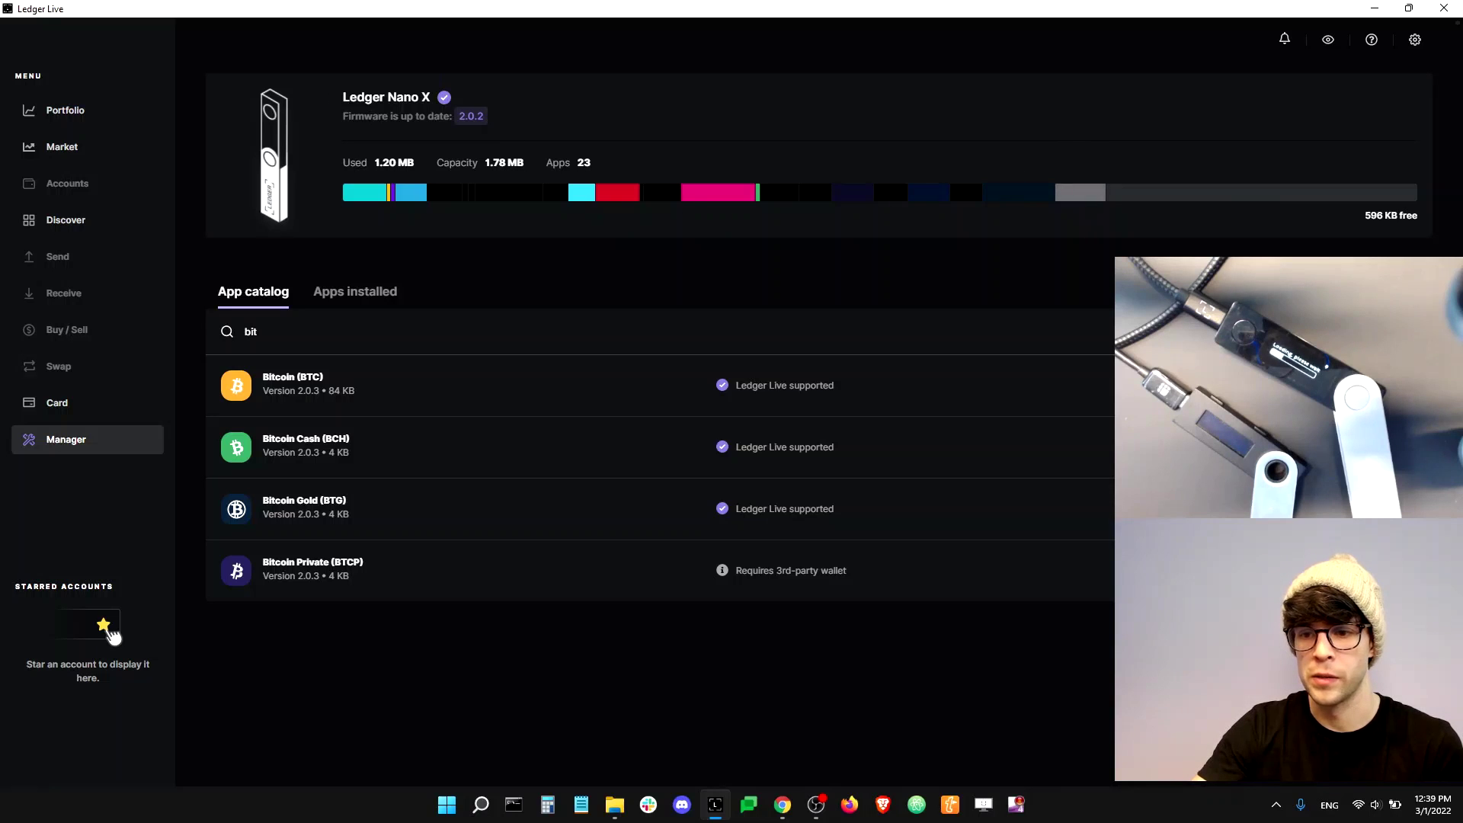
{"action": "mouse_move", "coordinate": [1086, 198]}
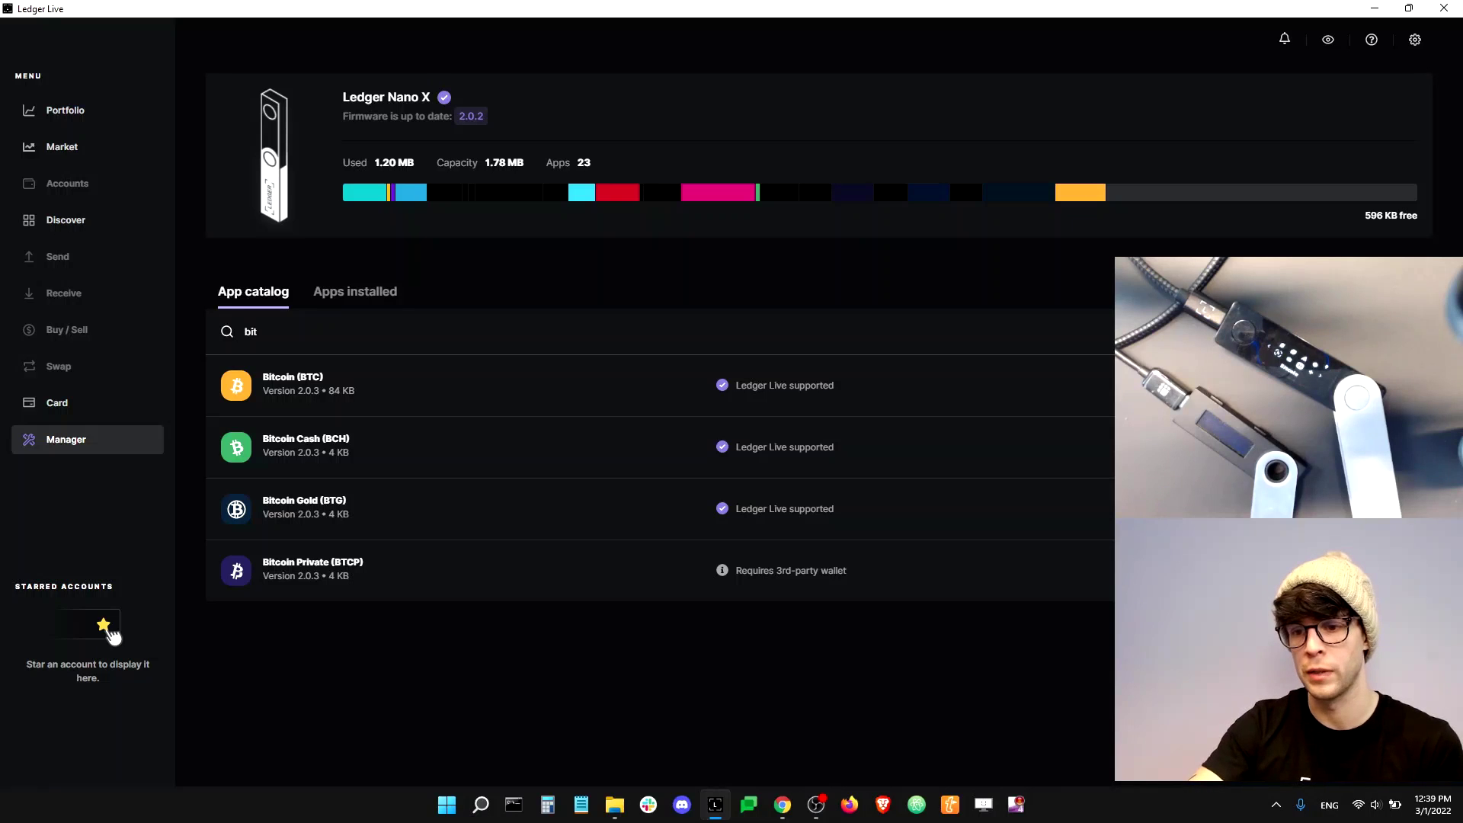
- Add only the existing Native SegWit Bitcoin account, named nx_btc, leaving out the Taproot account
{"action": "left_click", "coordinate": [1303, 385]}
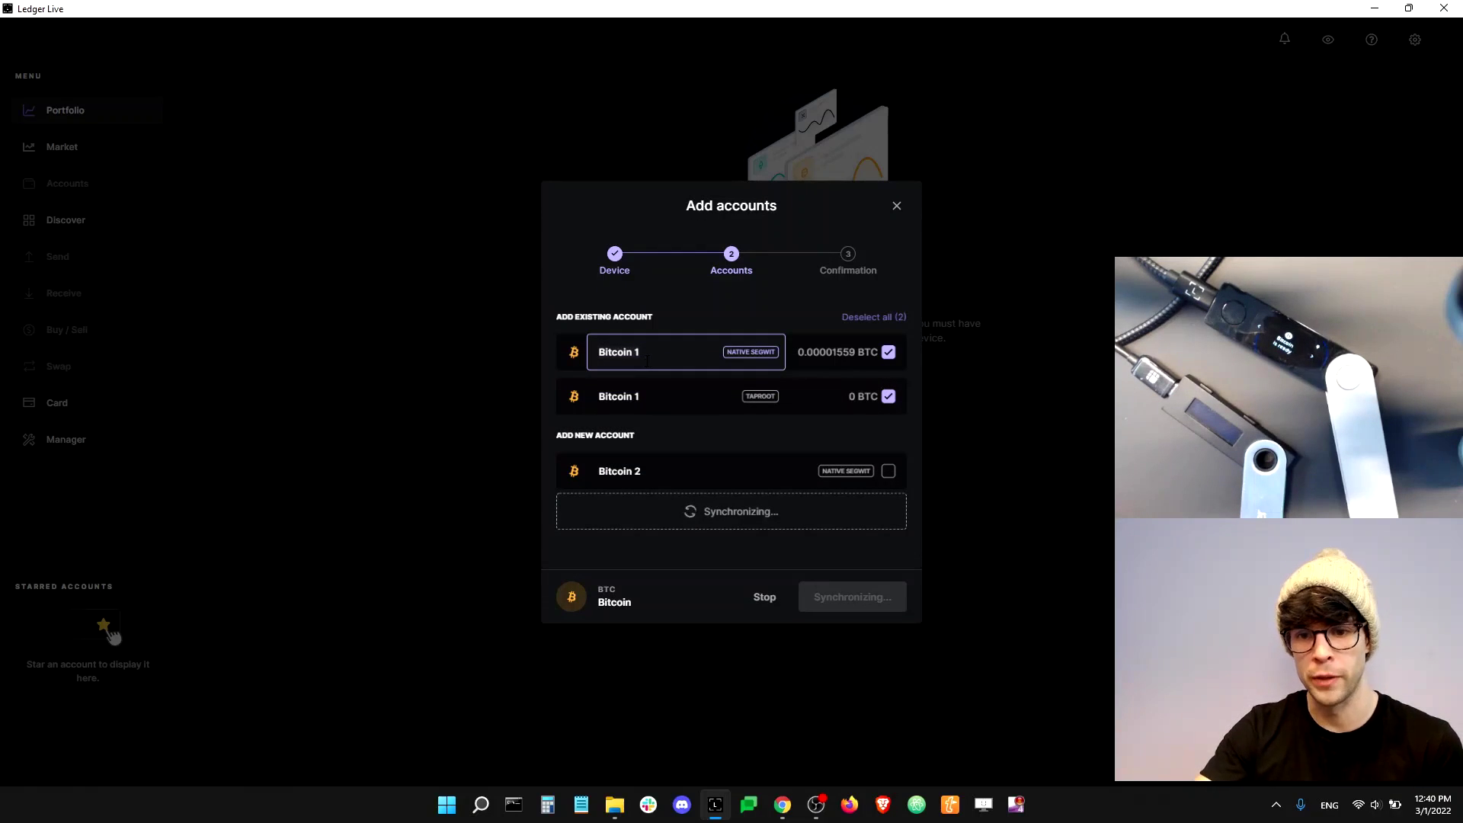
{"action": "left_click", "coordinate": [889, 400]}
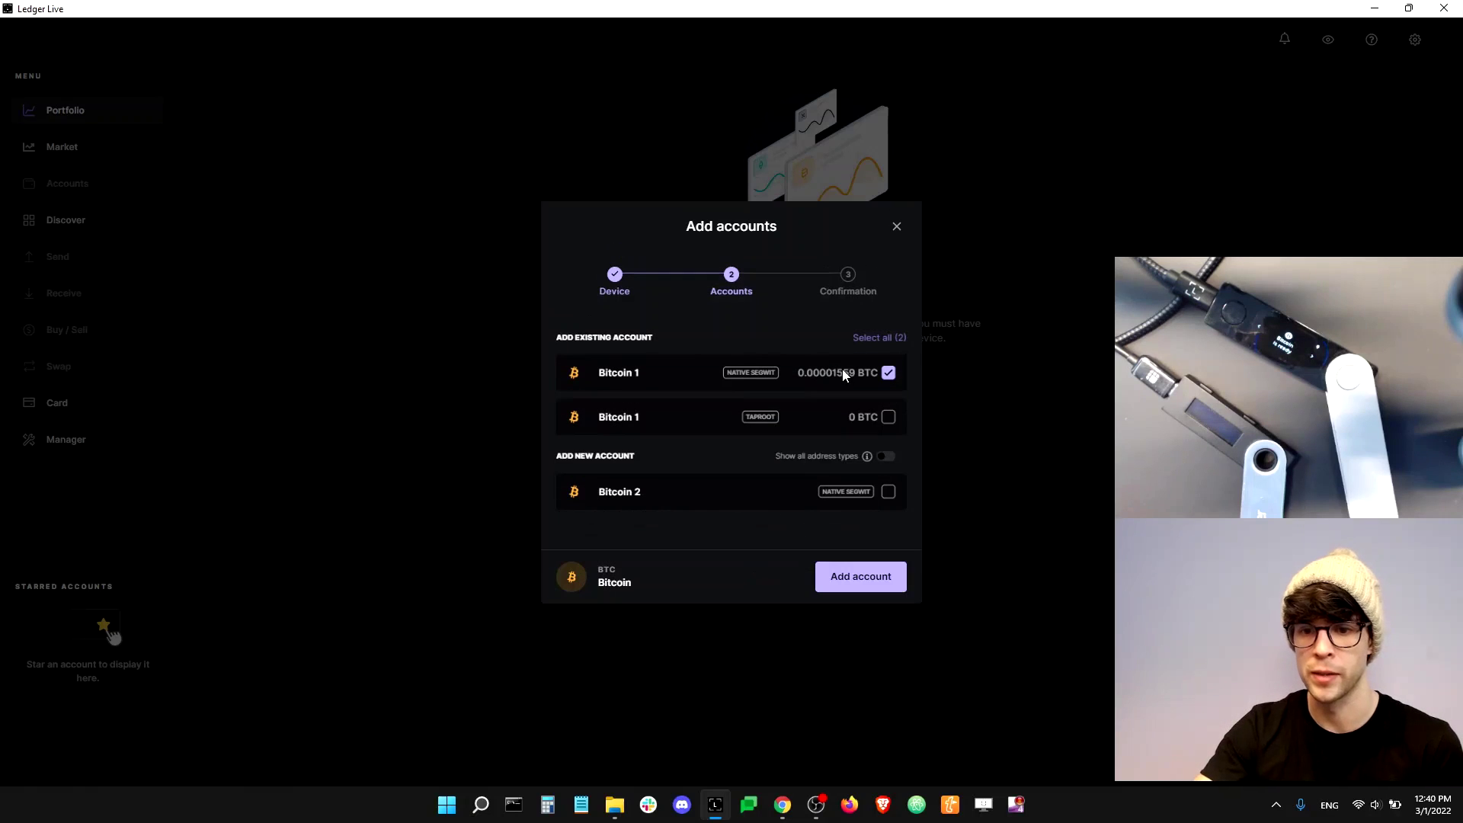
{"action": "left_click", "coordinate": [660, 378]}
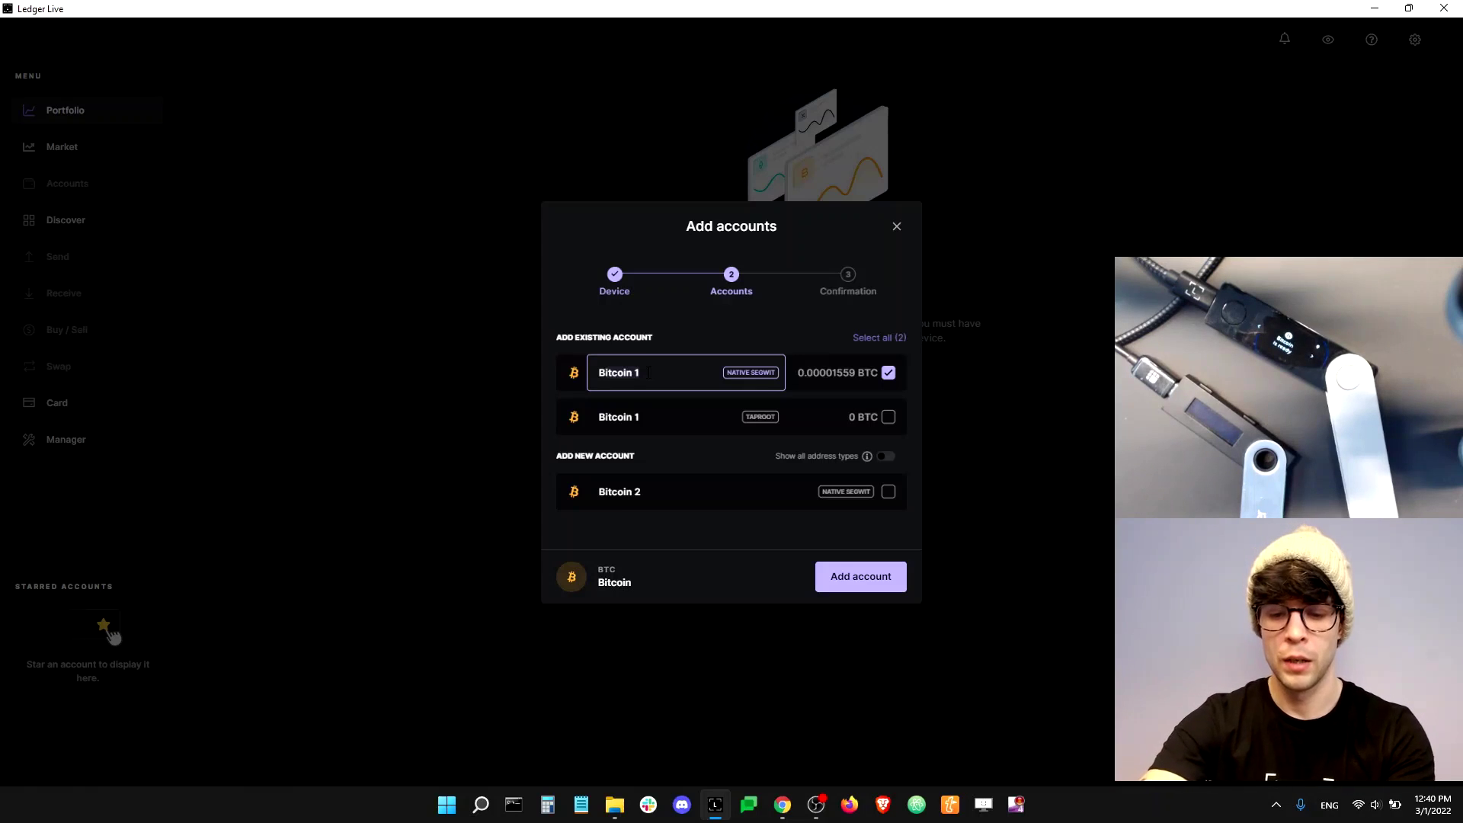
{"action": "key", "text": "ctrl+a"}
{"action": "type", "text": "Bn"}
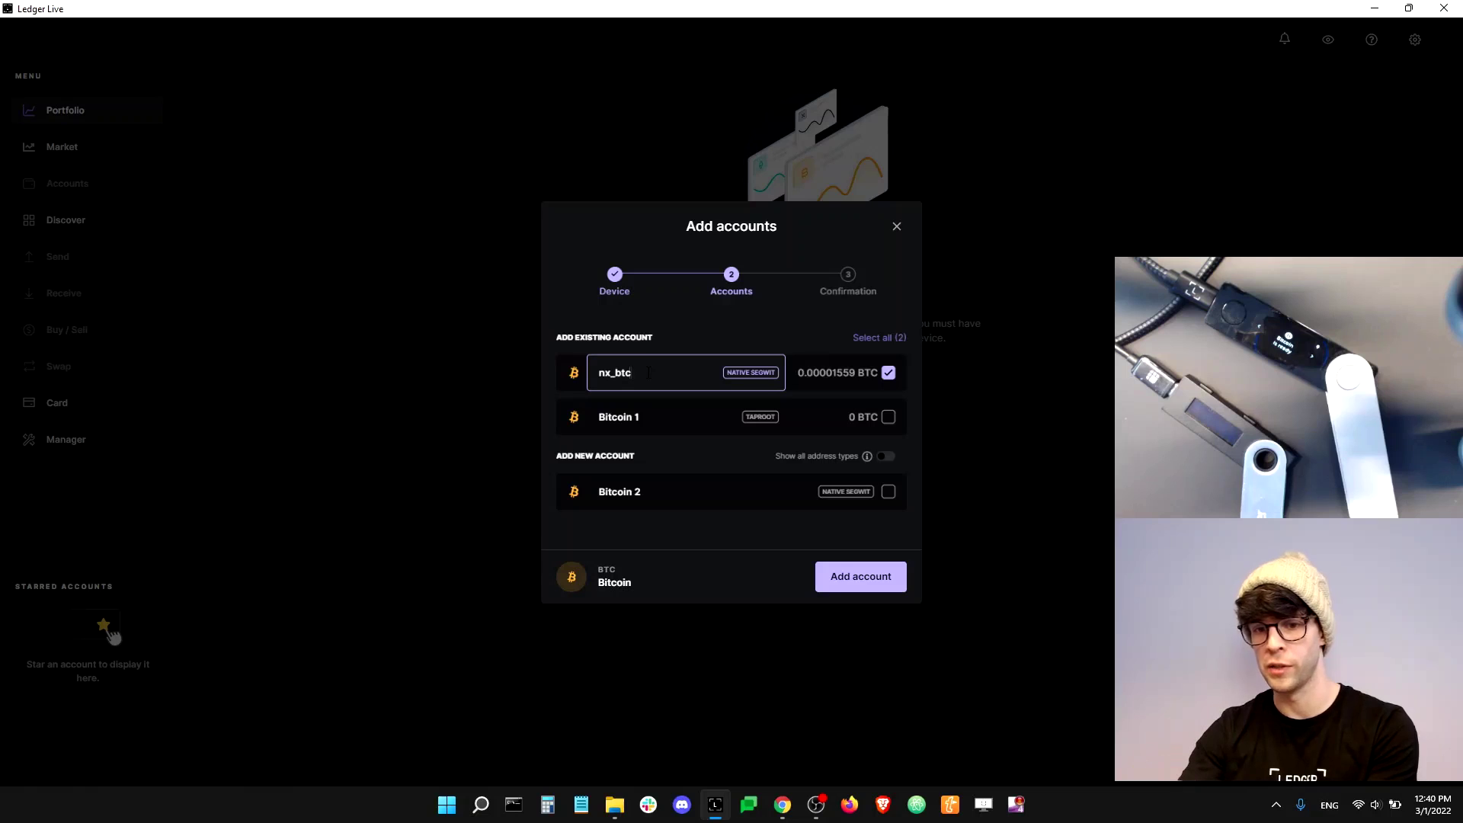
{"action": "left_click", "coordinate": [871, 581]}
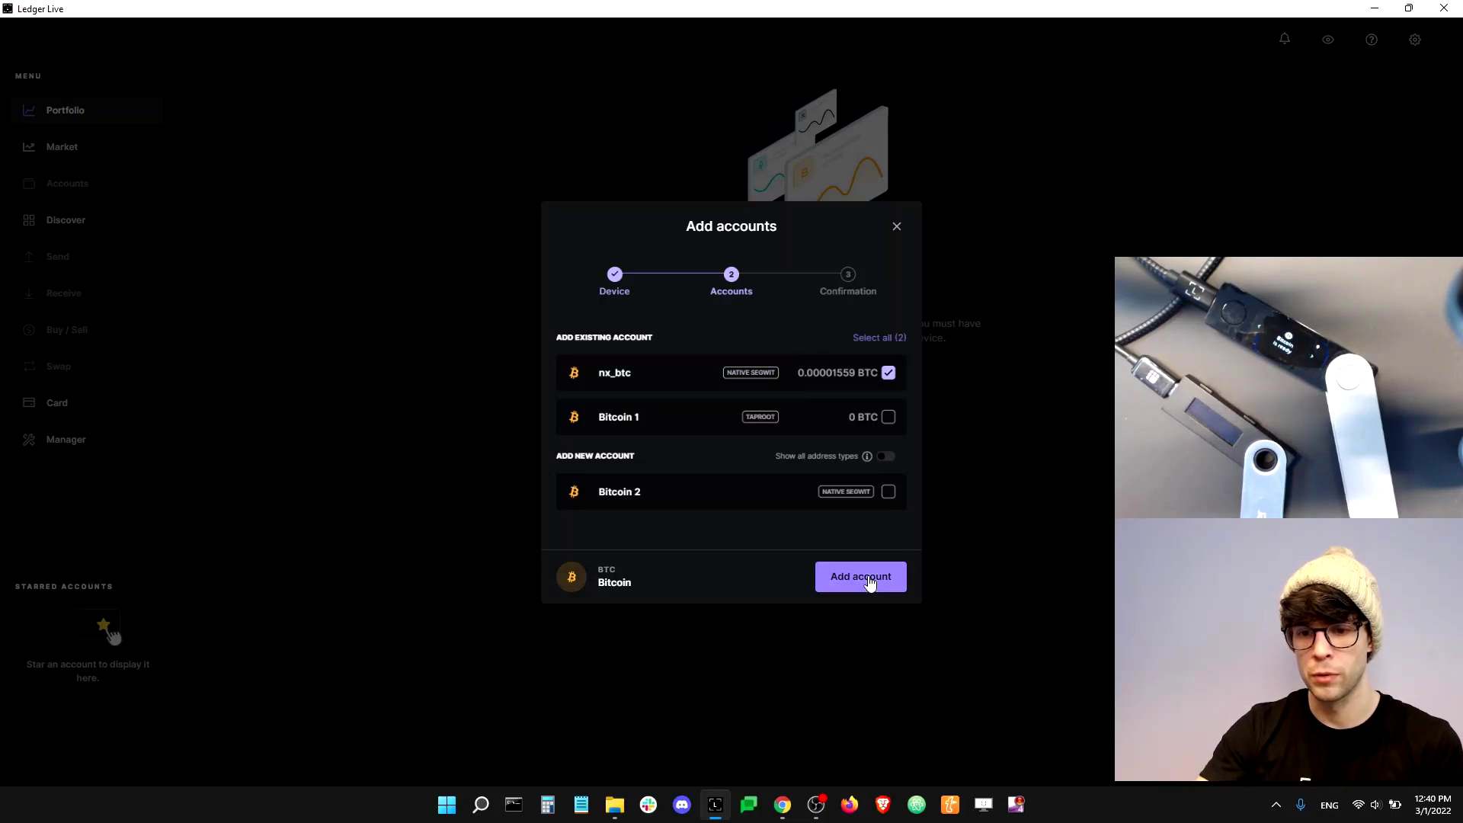
{"action": "left_click", "coordinate": [875, 571]}
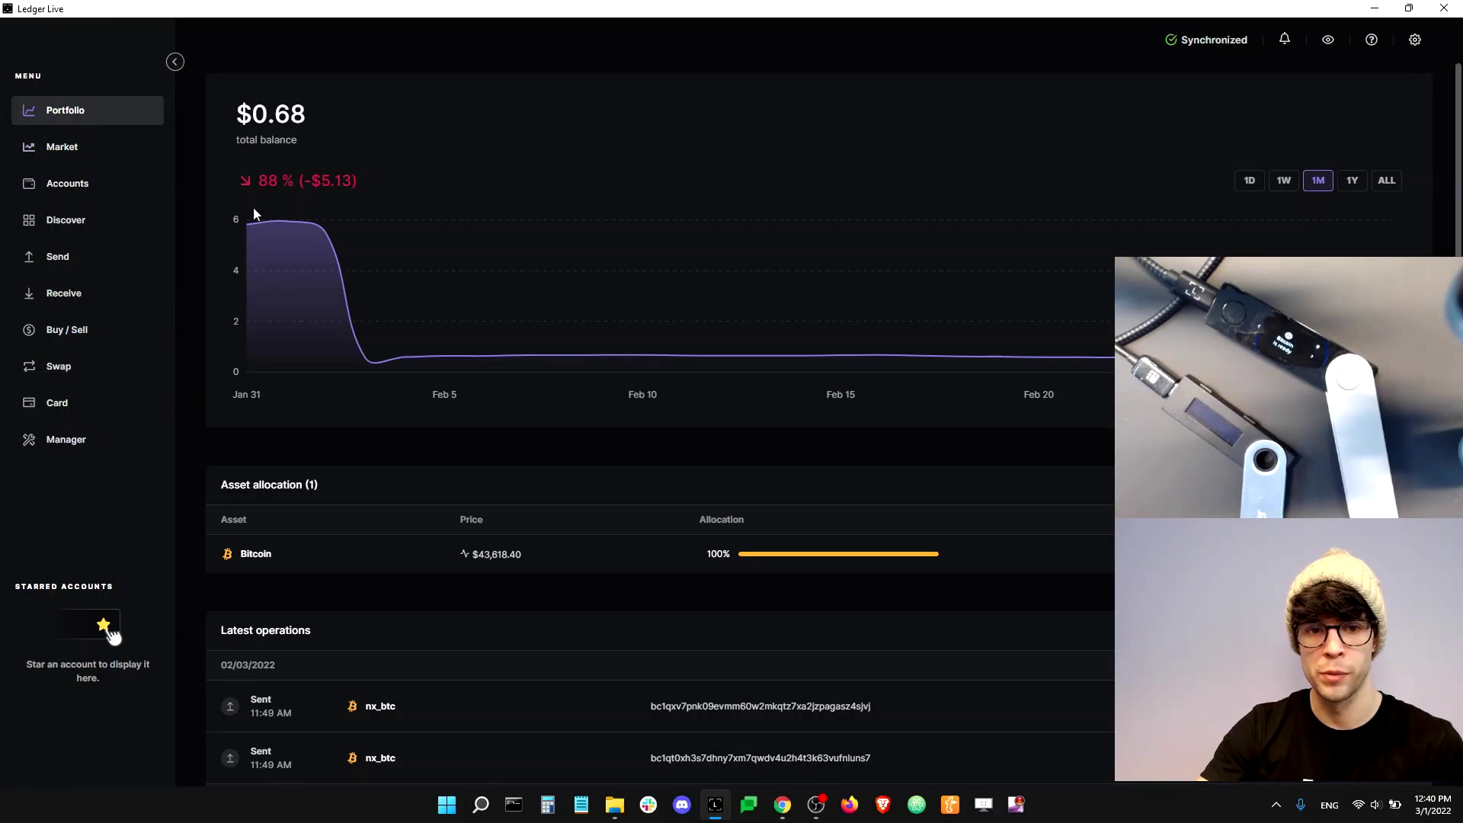
- Rename the nx_btc account to nx_bitcoin in its account settings and return to the accounts list
{"action": "left_click", "coordinate": [67, 190]}
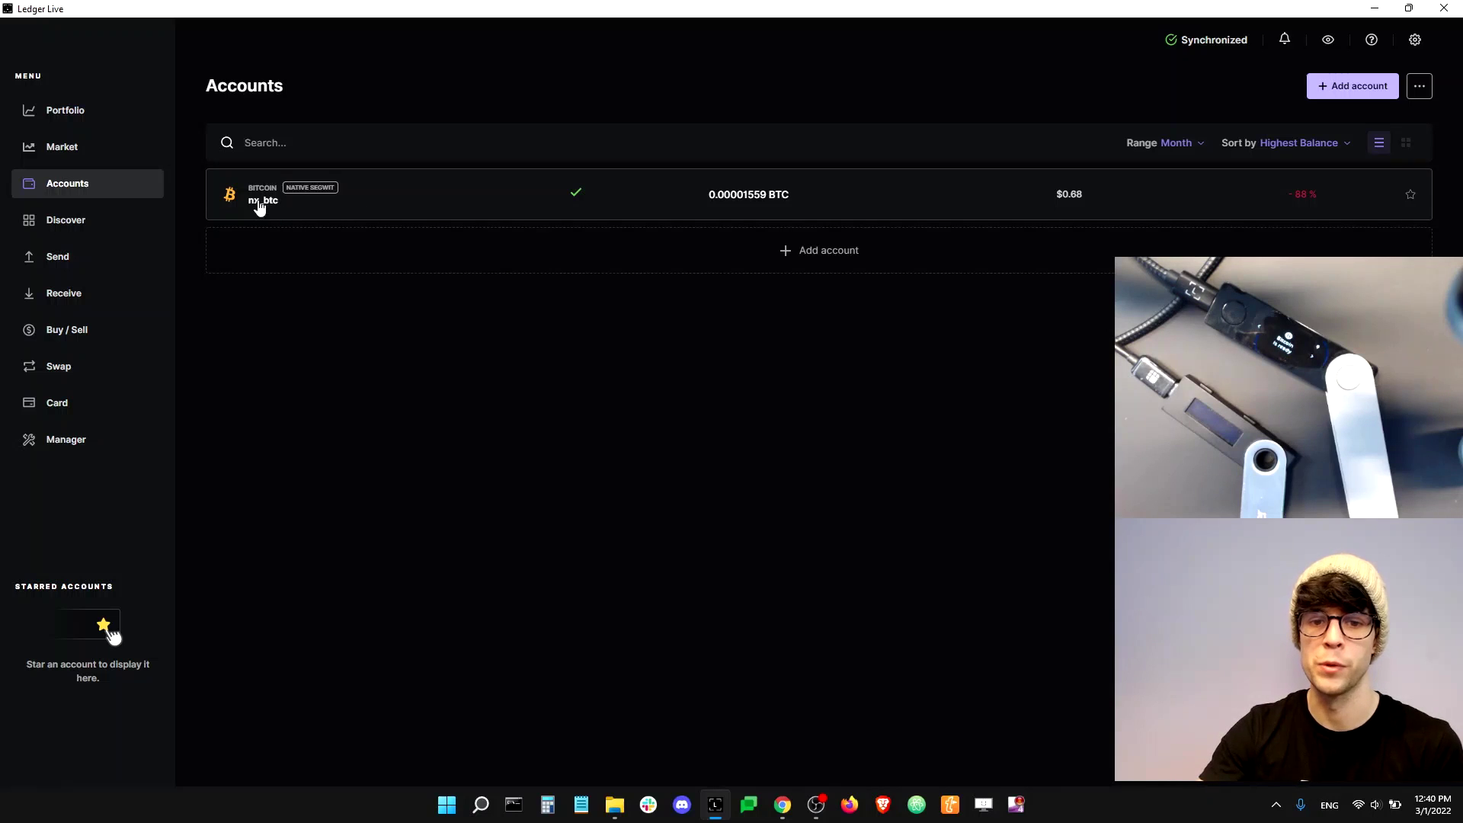
{"action": "left_click", "coordinate": [961, 198]}
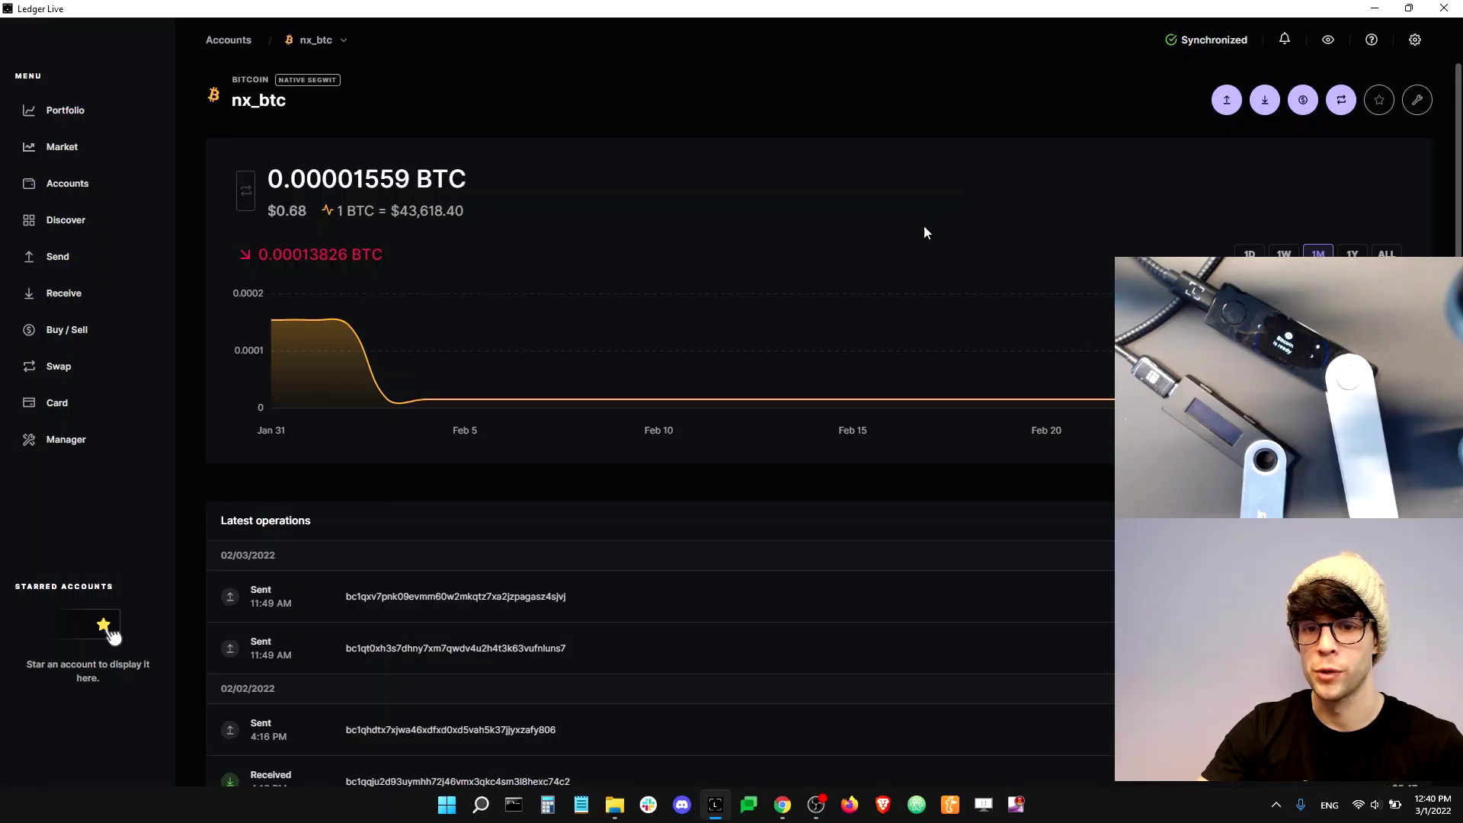
{"action": "left_click", "coordinate": [1417, 100]}
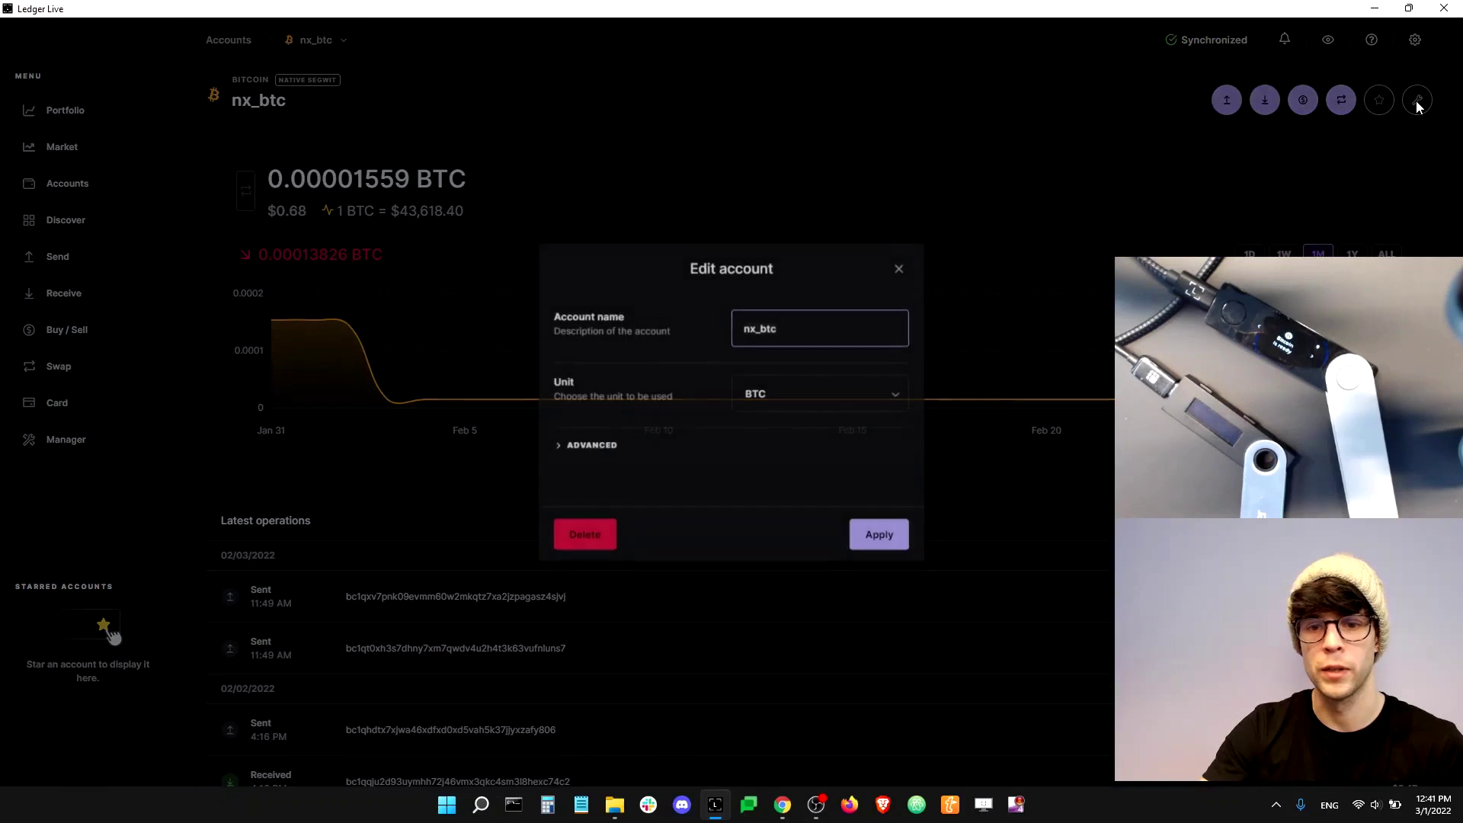
{"action": "key", "text": "BackSpace"}
{"action": "key", "text": "BackSpace"}
{"action": "key", "text": "BackSpace"}
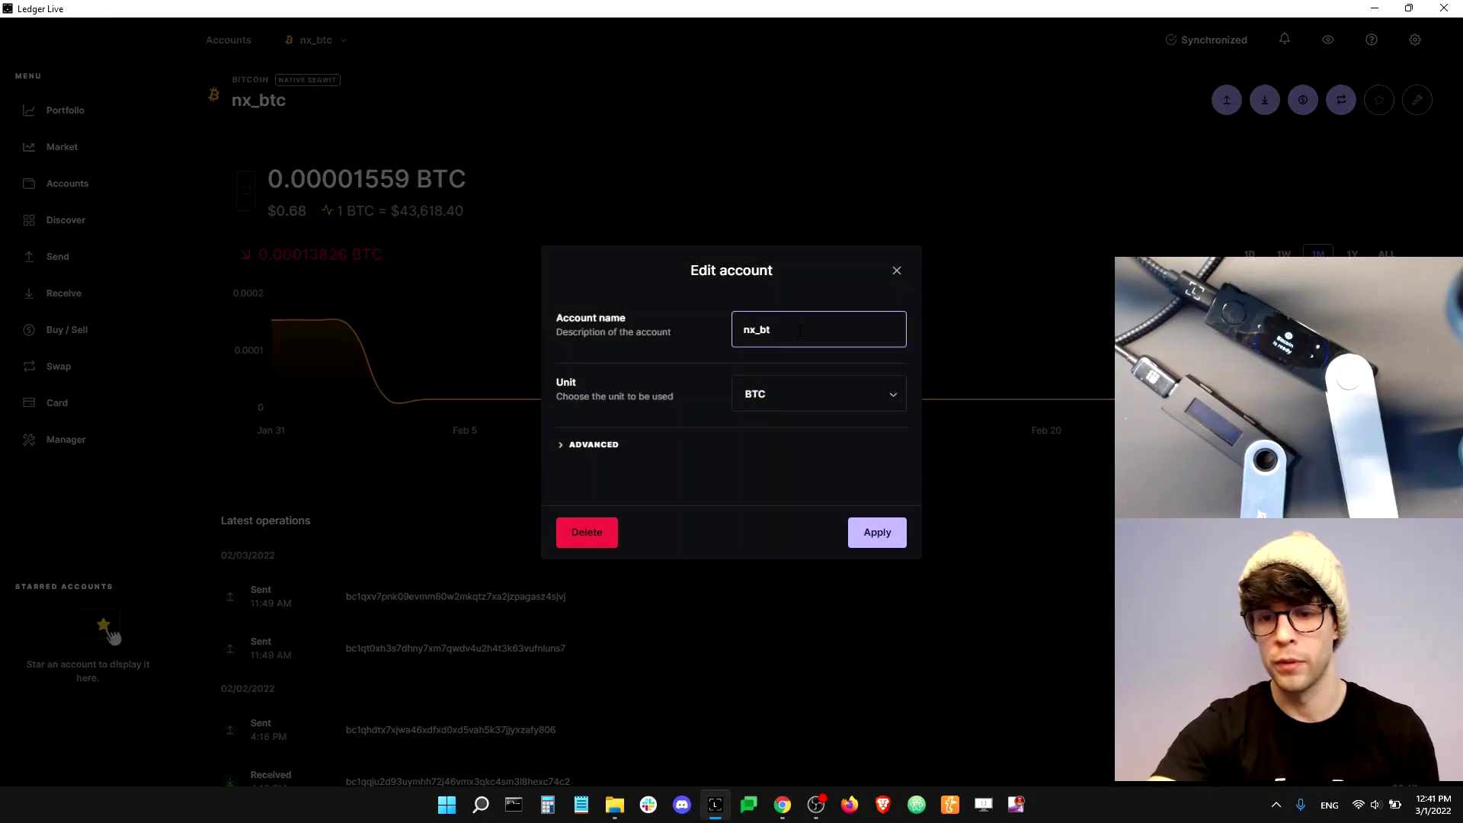
{"action": "type", "text": "bitcoin"}
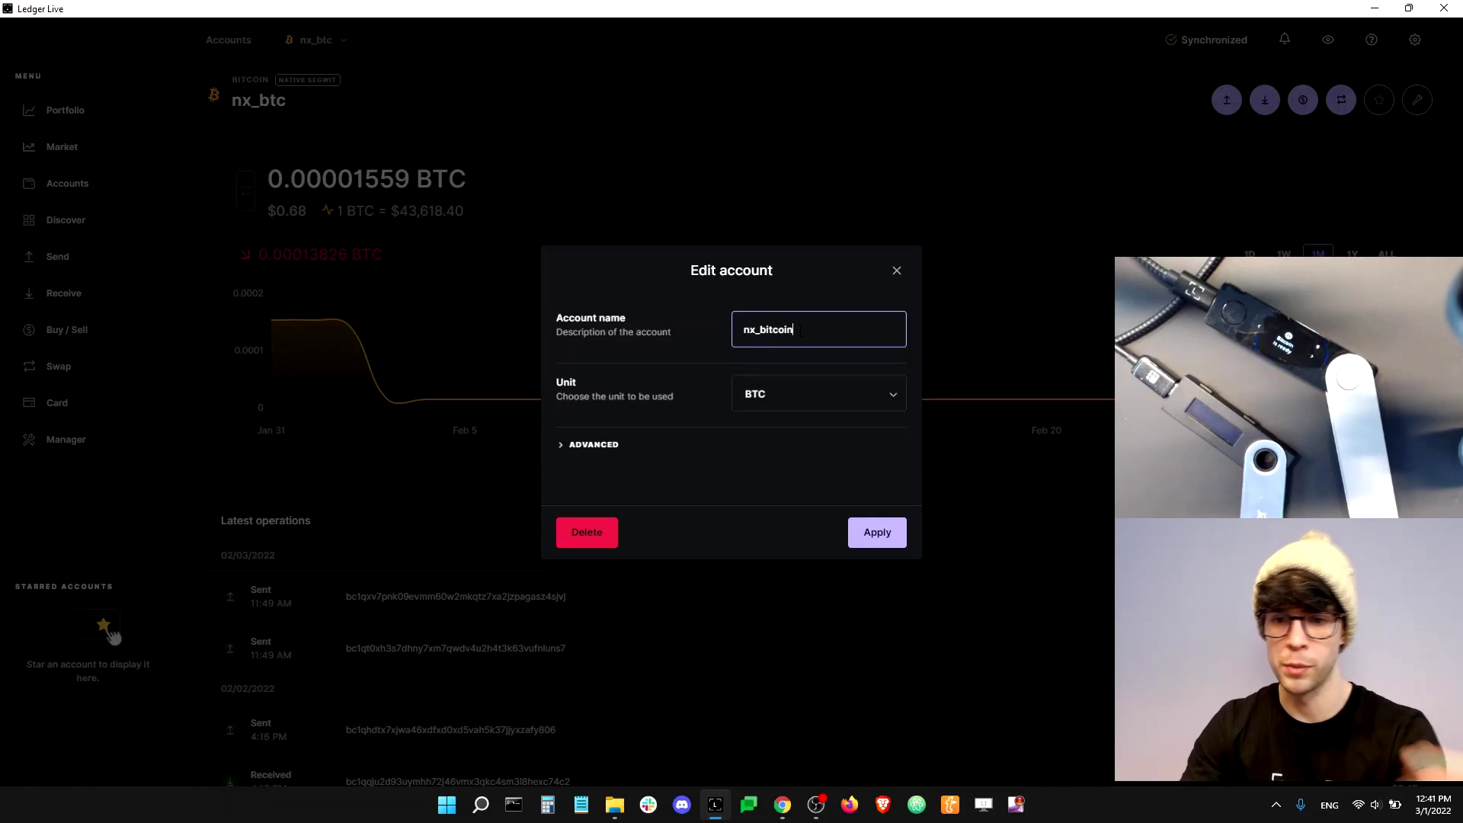
{"action": "left_click", "coordinate": [884, 531]}
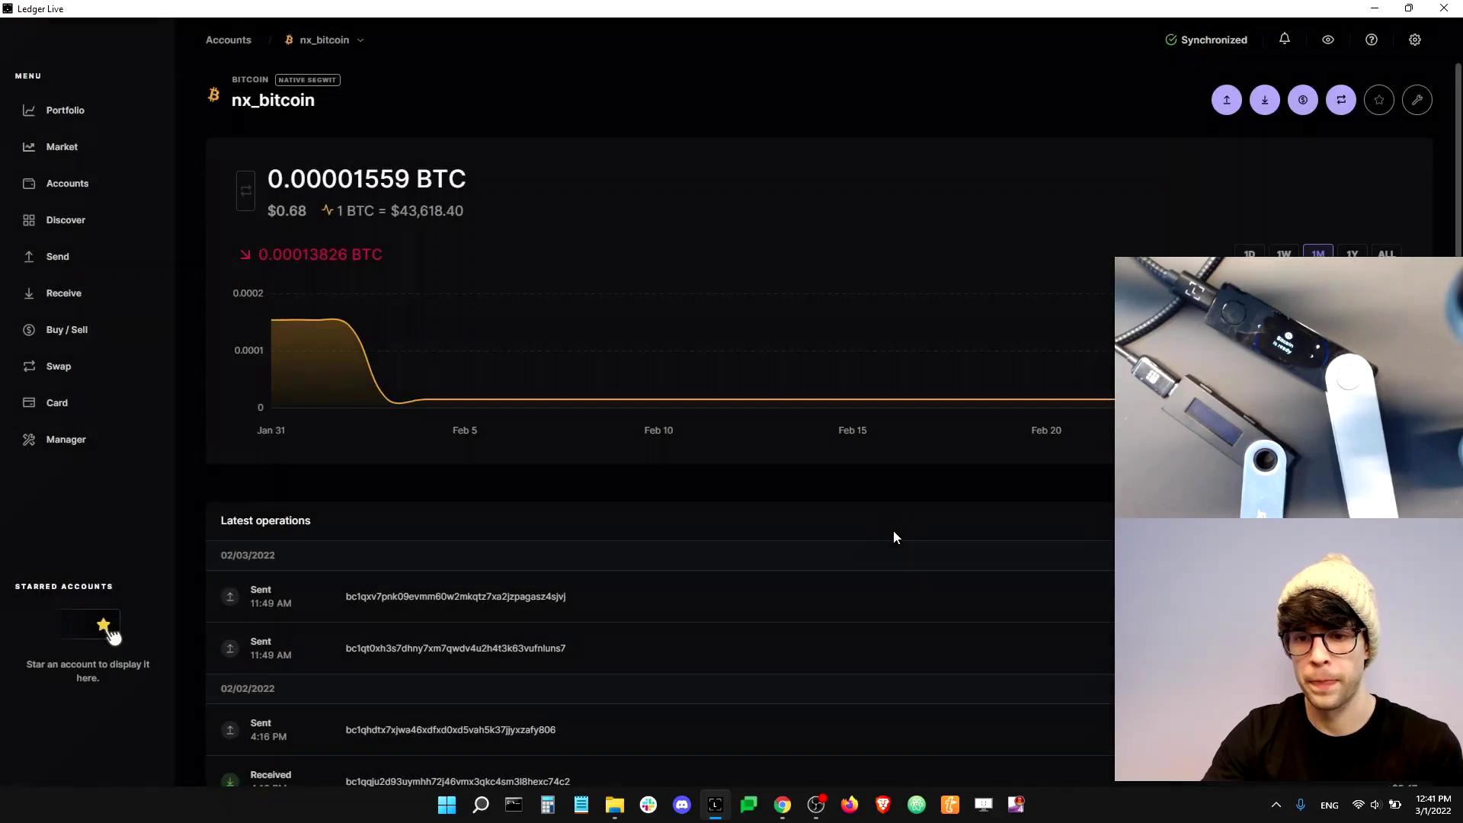
{"action": "left_click", "coordinate": [67, 183]}
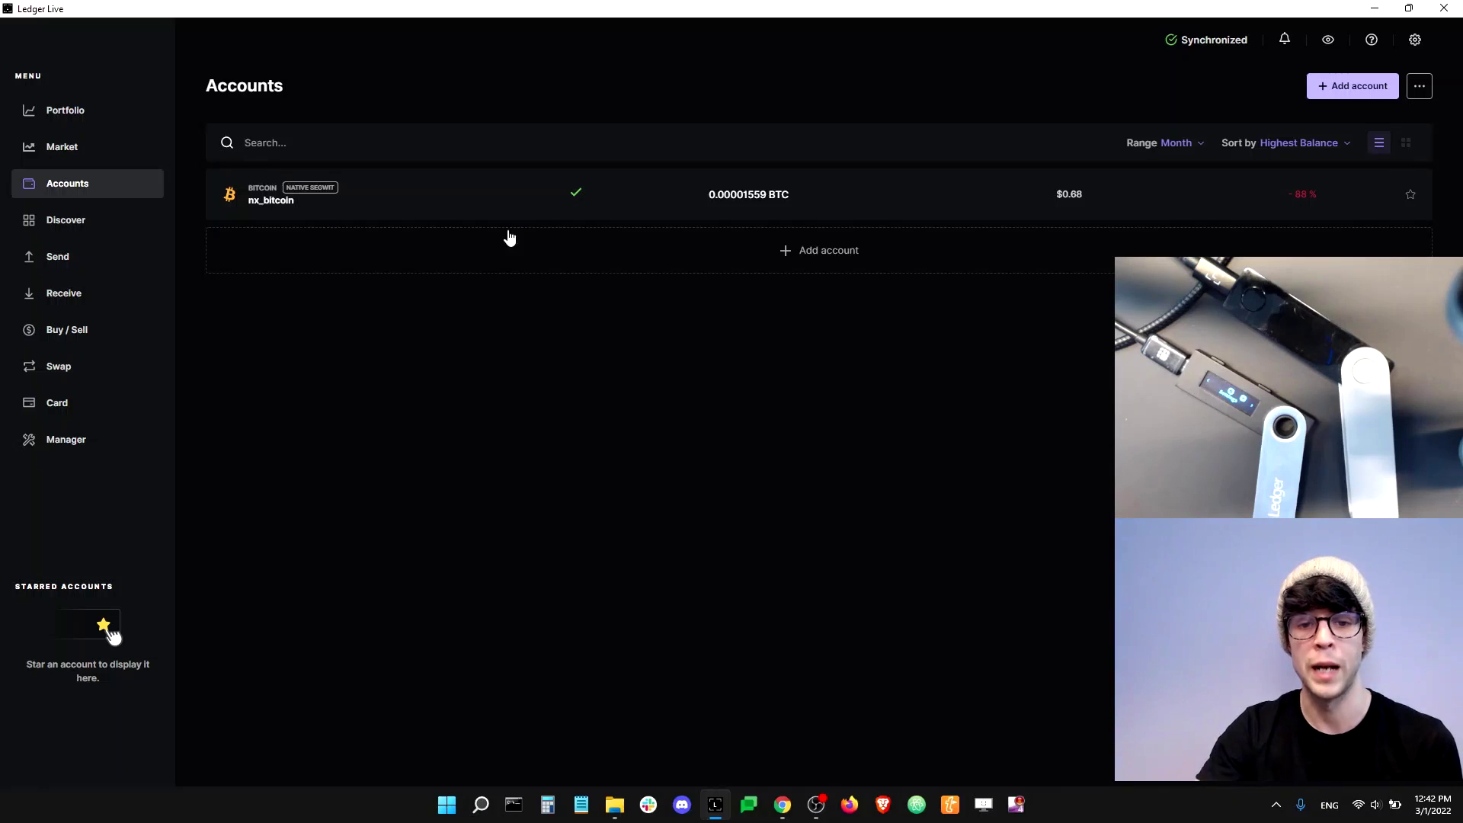
- Open the device manager for the Ledger Nano S and install the Ethereum (ETH) app
{"action": "left_click", "coordinate": [76, 441]}
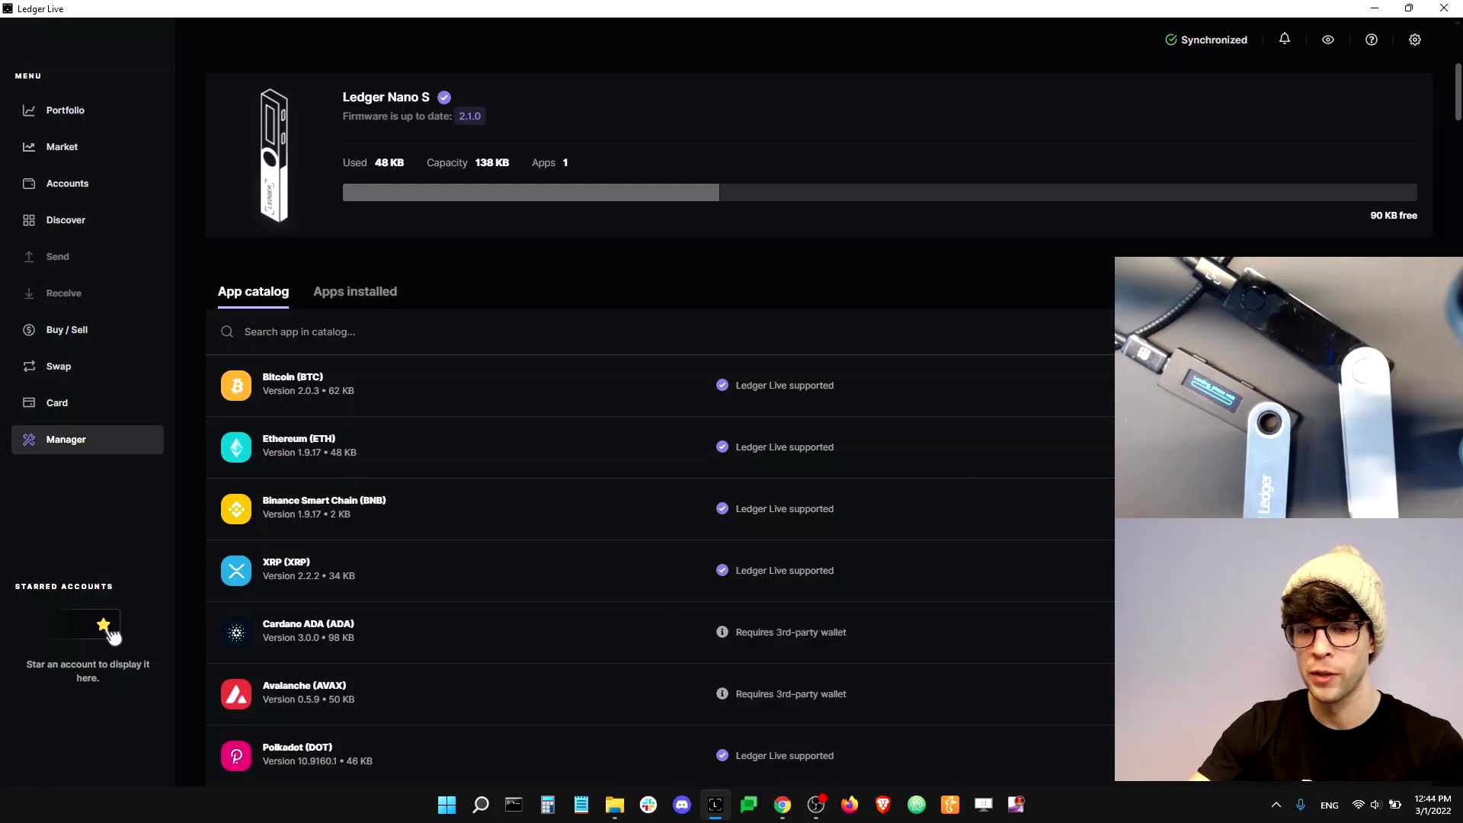
{"action": "mouse_move", "coordinate": [595, 186]}
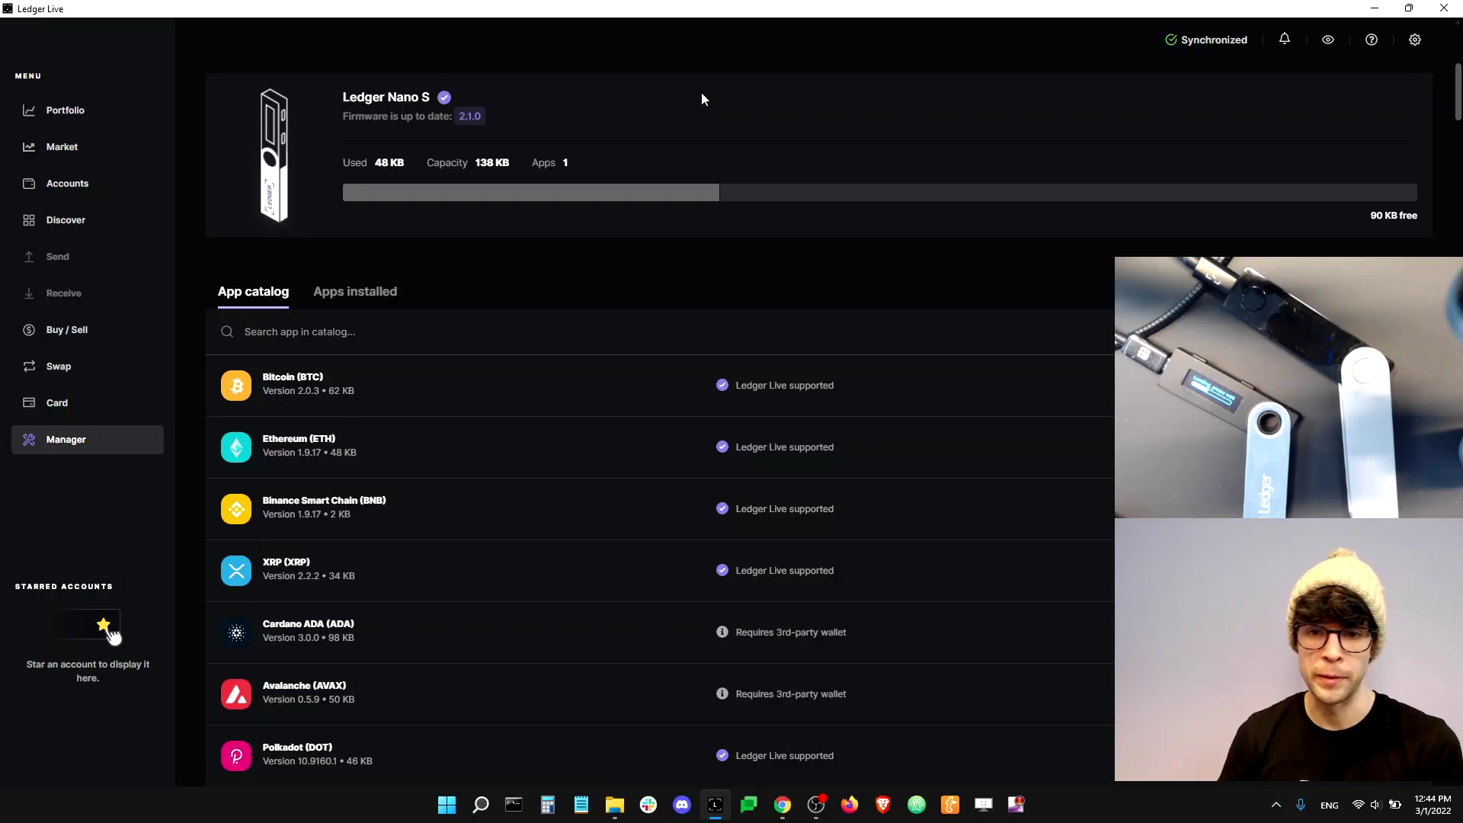
{"action": "mouse_move", "coordinate": [673, 195]}
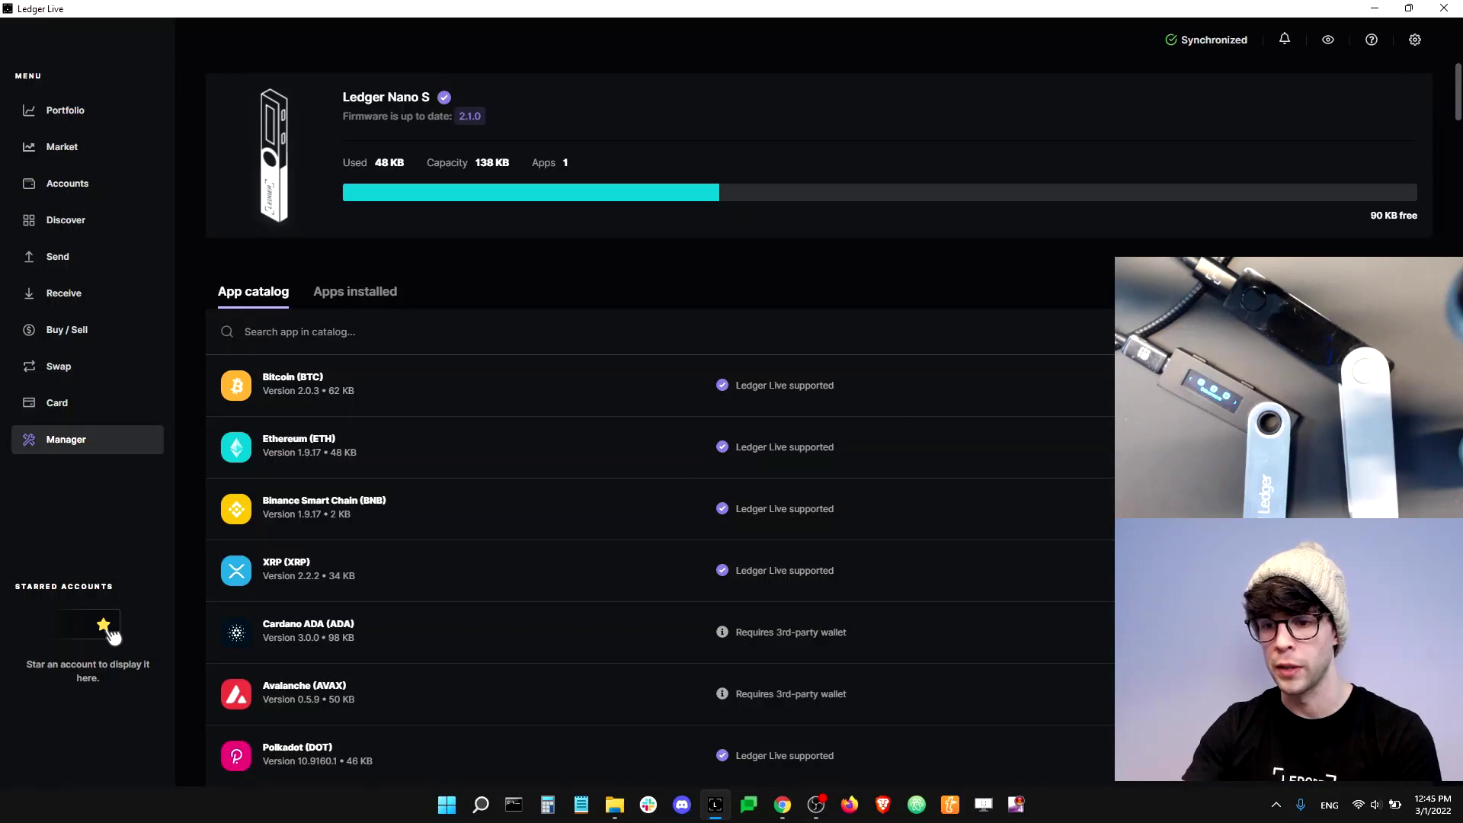
- Start adding an account from the accounts list with Ethereum (ETH) as the crypto asset
{"action": "left_click", "coordinate": [79, 185]}
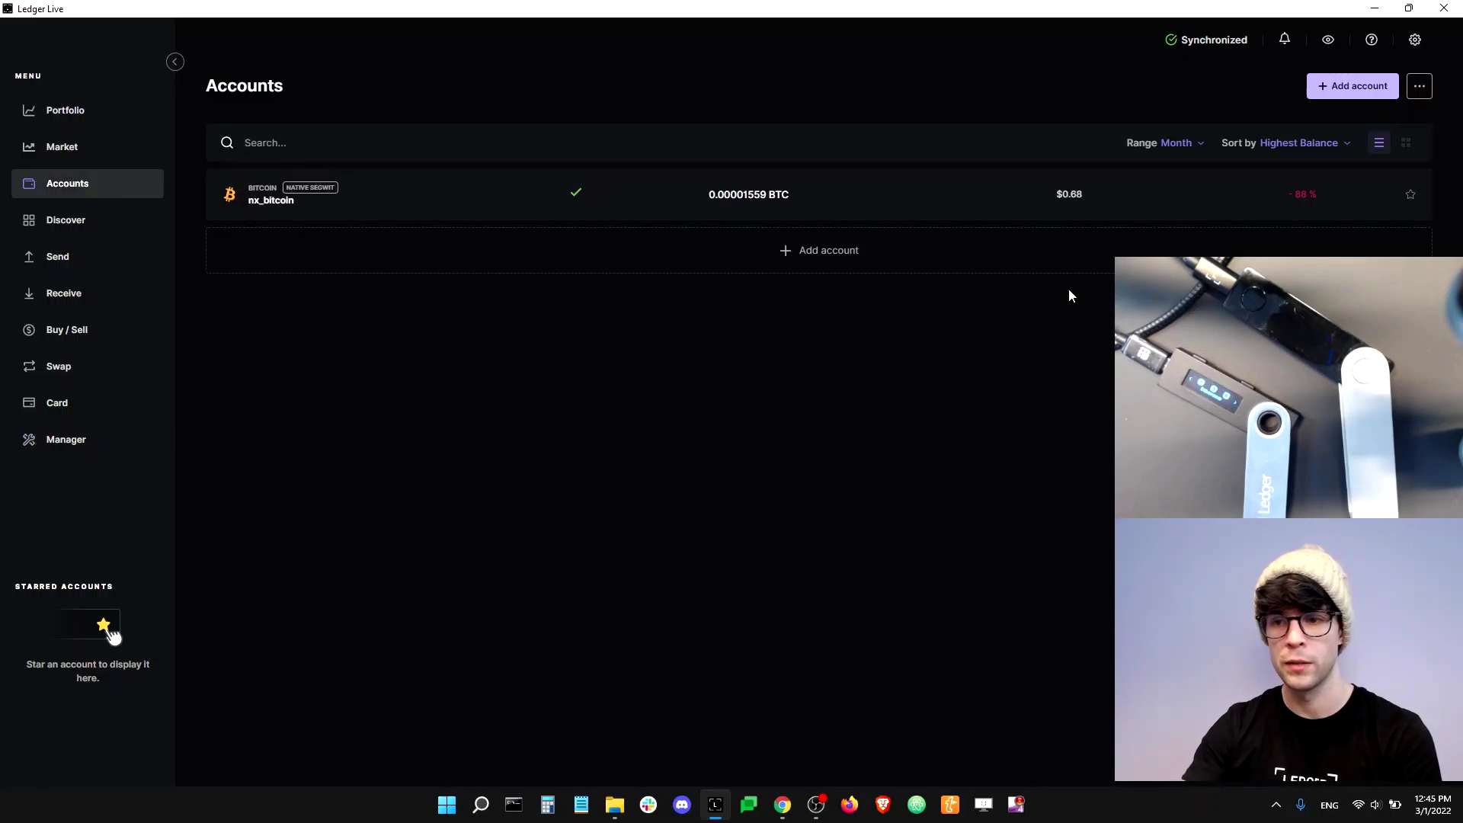
{"action": "left_click", "coordinate": [1371, 85]}
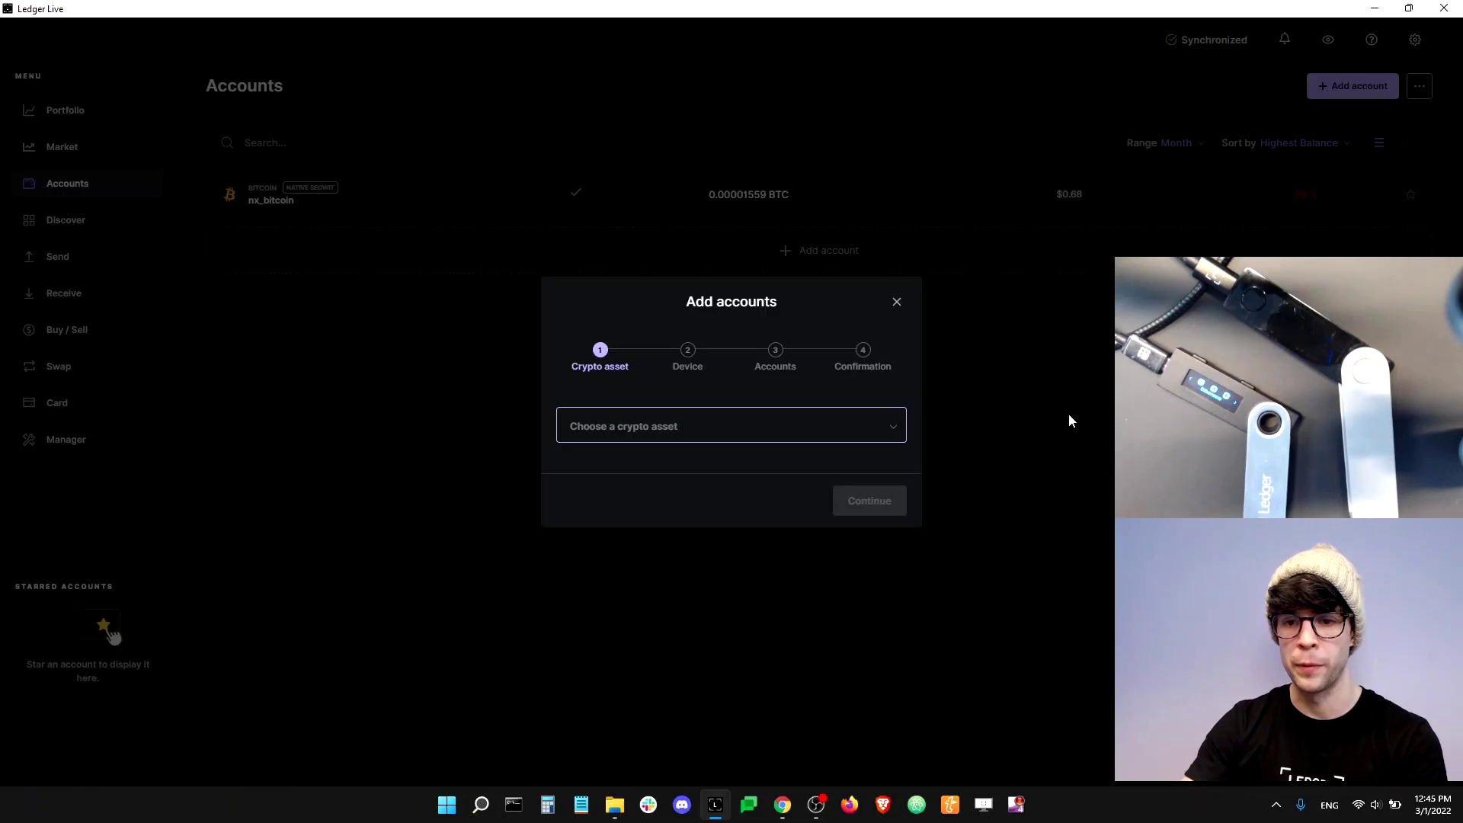
{"action": "left_click", "coordinate": [902, 419]}
{"action": "left_click", "coordinate": [671, 497]}
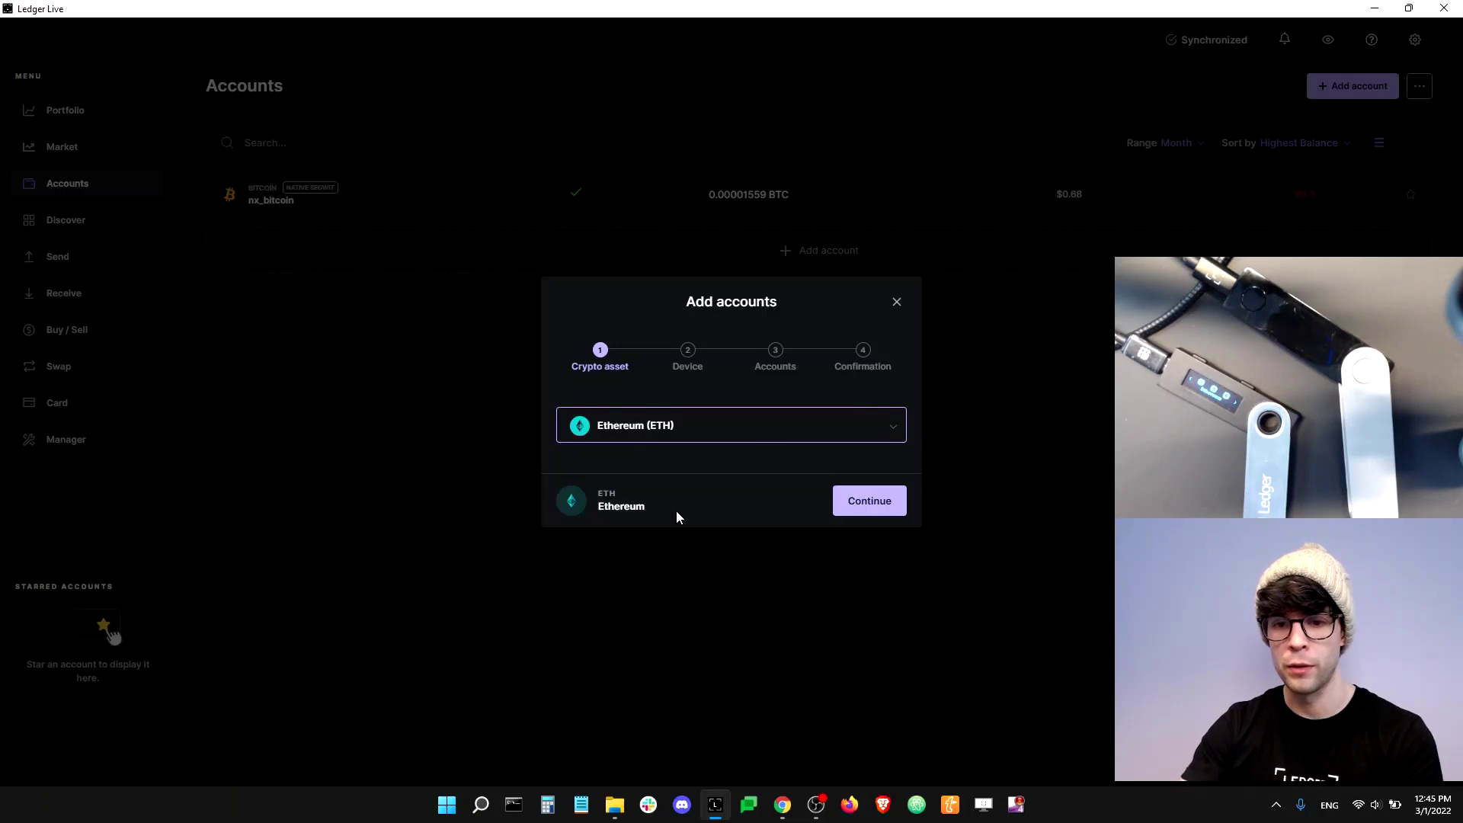
{"action": "left_click", "coordinate": [864, 502]}
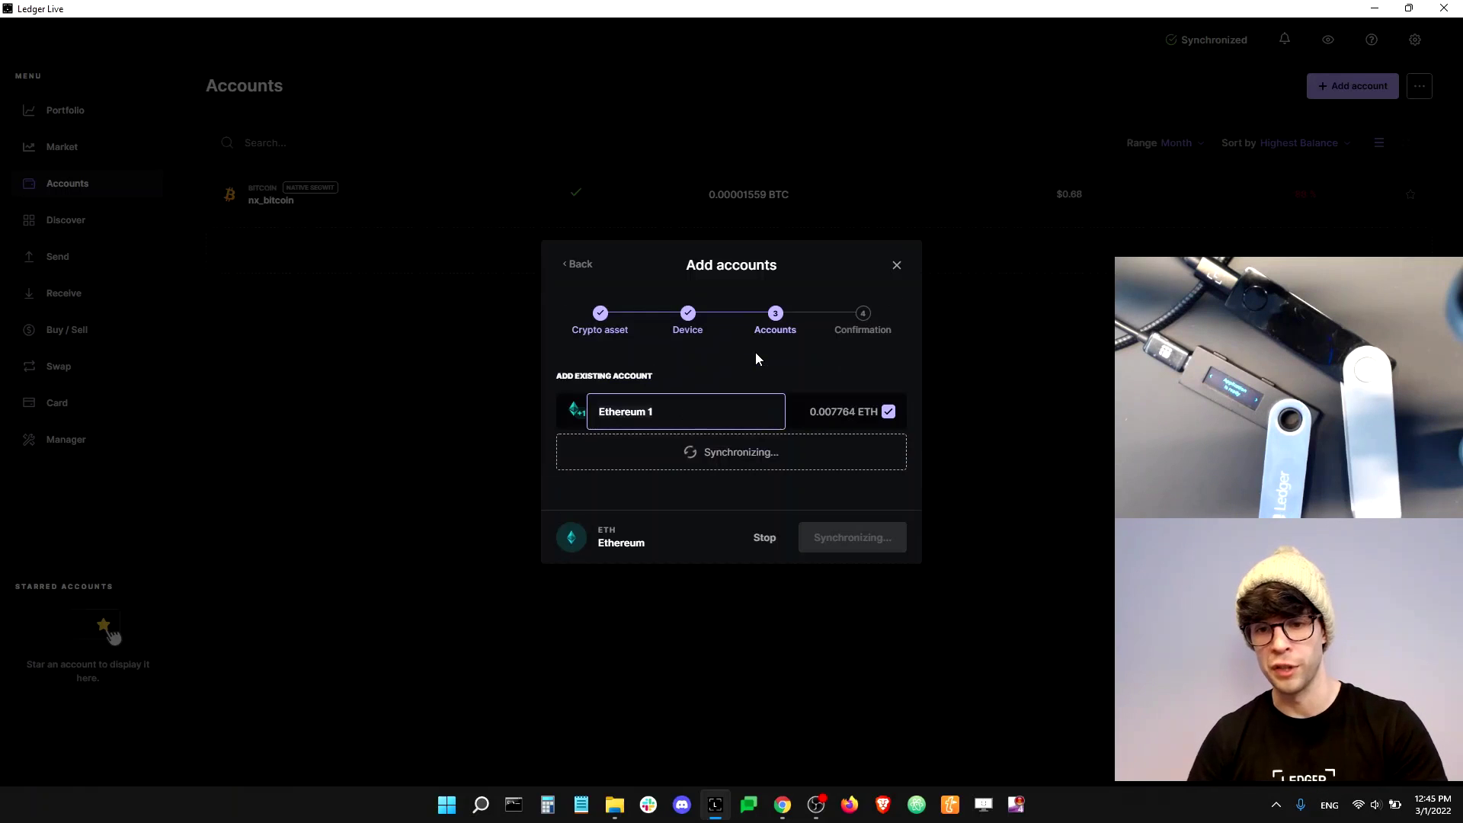
- Name the existing Ethereum account ns_ether and add it to the accounts
{"action": "left_click", "coordinate": [694, 391]}
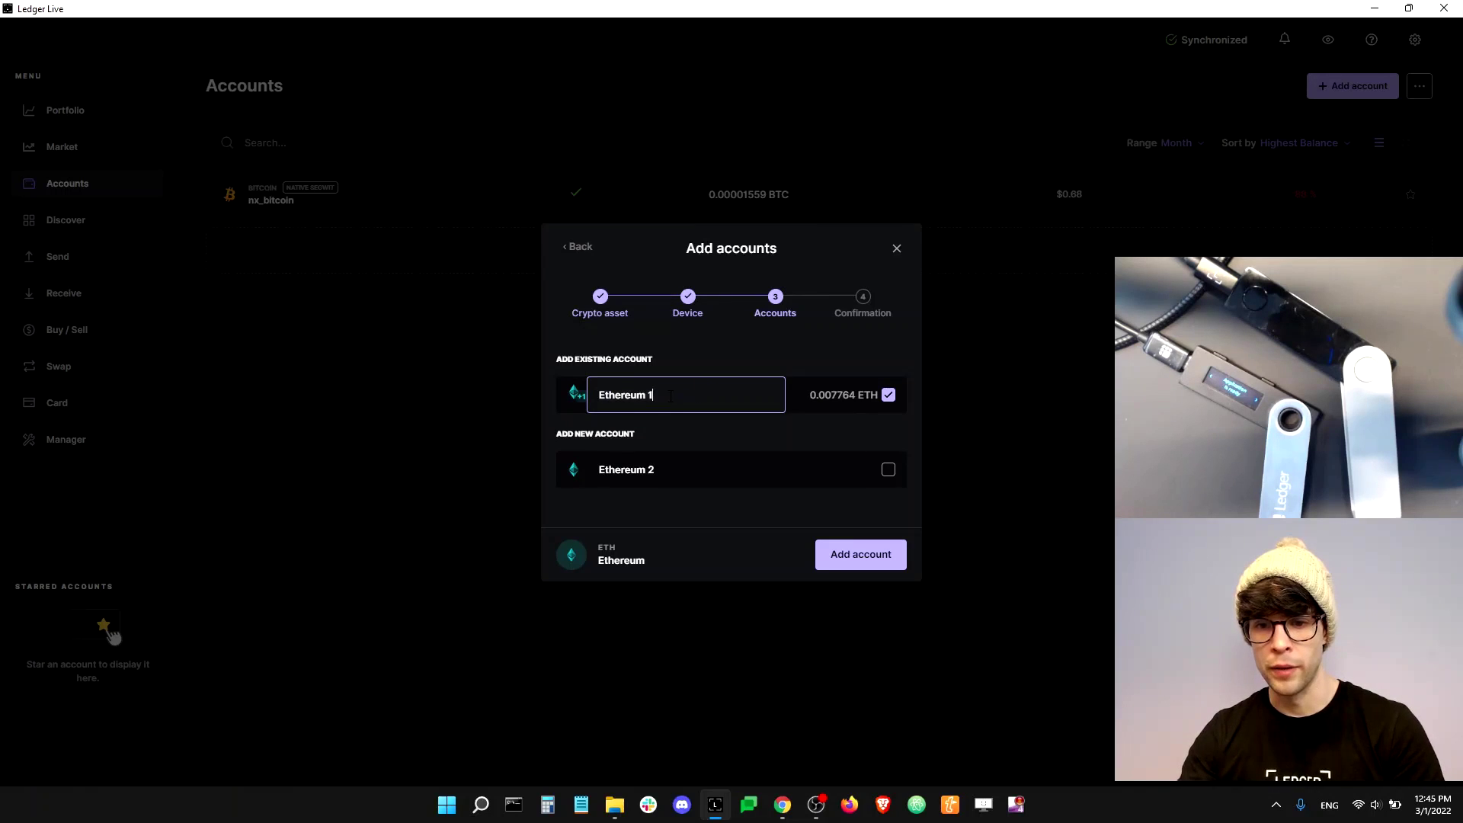
{"action": "key", "text": "ctrl+a"}
{"action": "key", "text": "BackSpace"}
{"action": "type", "text": "ether"}
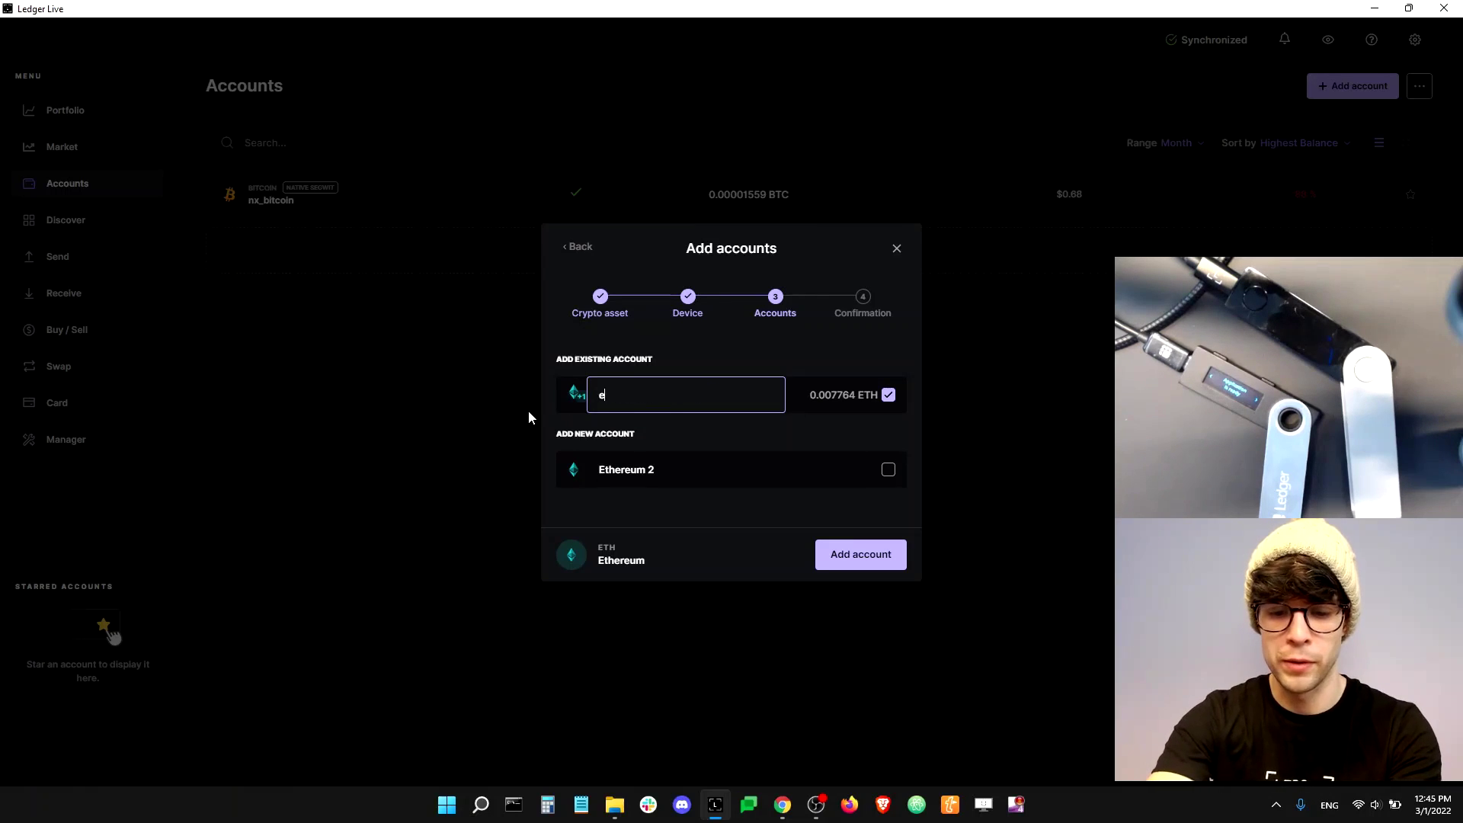
{"action": "key", "text": "BackSpace"}
{"action": "key", "text": "BackSpace"}
{"action": "key", "text": "BackSpace"}
{"action": "key", "text": "BackSpace"}
{"action": "type", "text": "ns"}
{"action": "key", "text": "BackSpace"}
{"action": "key", "text": "BackSpace"}
{"action": "key", "text": "BackSpace"}
{"action": "type", "text": "ns_ether"}
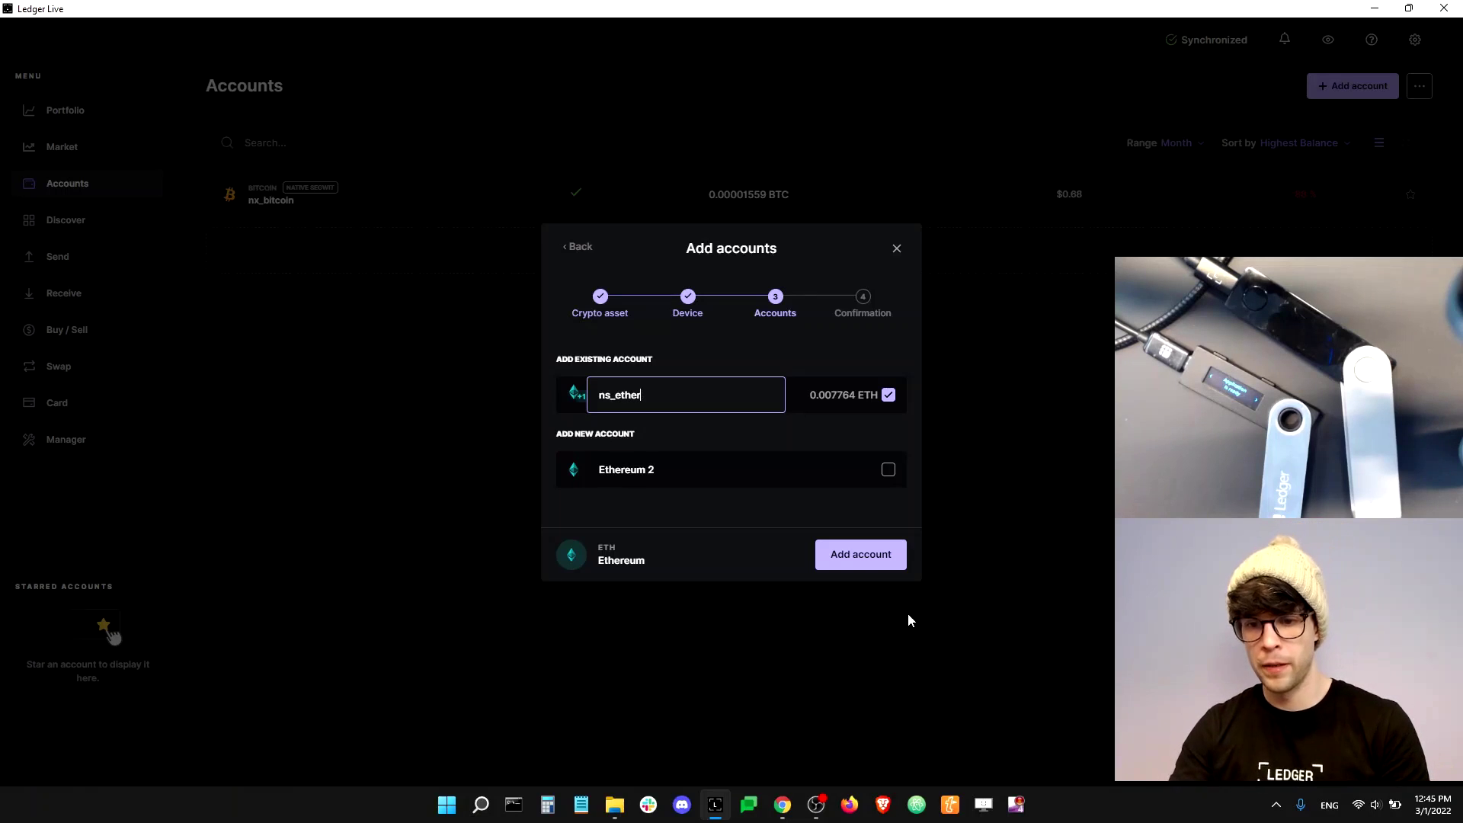
{"action": "left_click", "coordinate": [861, 556]}
{"action": "left_click", "coordinate": [863, 561]}
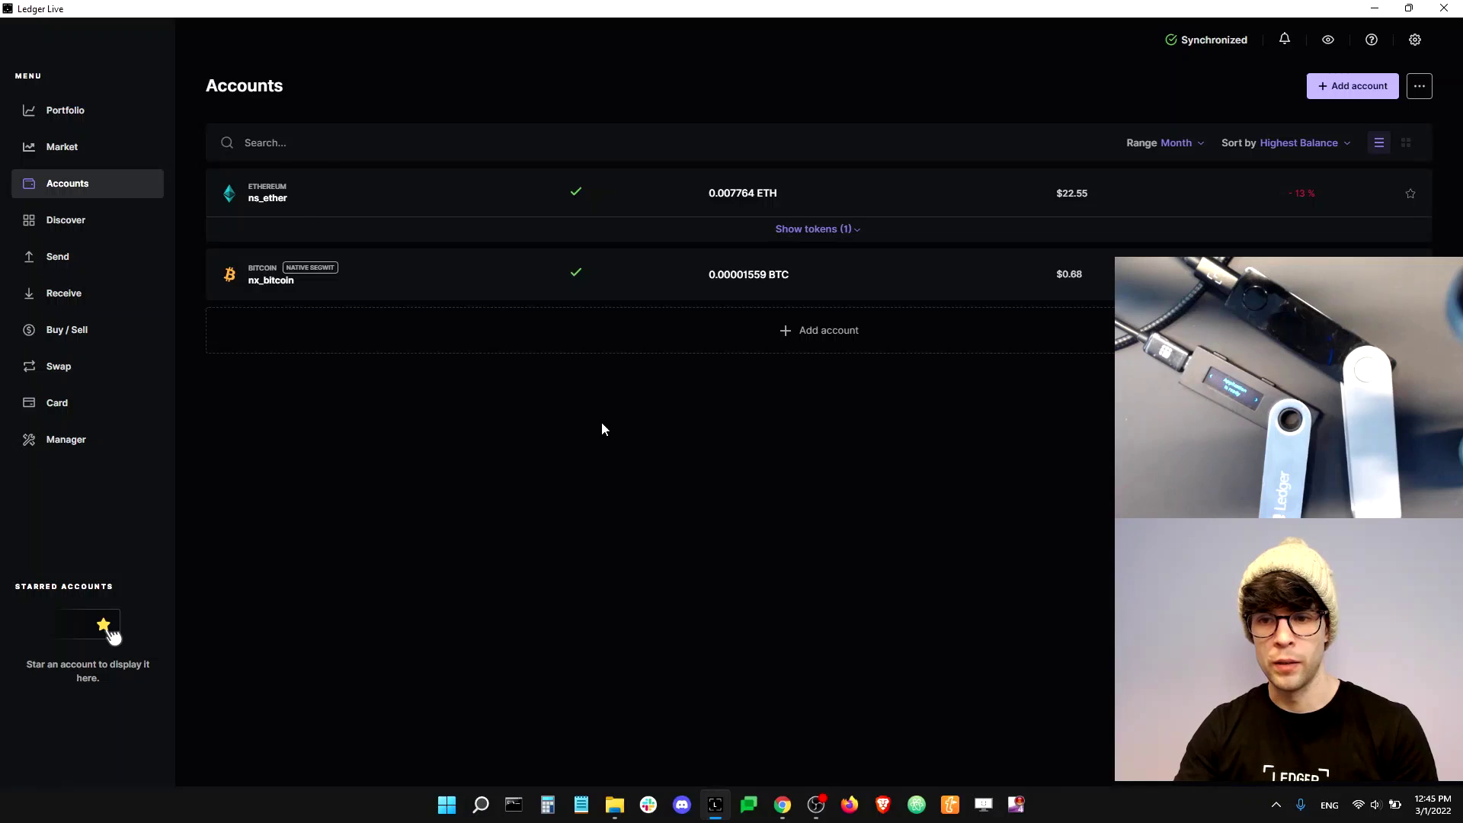
- View the details of the ns_ether and nx_bitcoin accounts, returning to the accounts list after each
{"action": "left_click", "coordinate": [326, 200]}
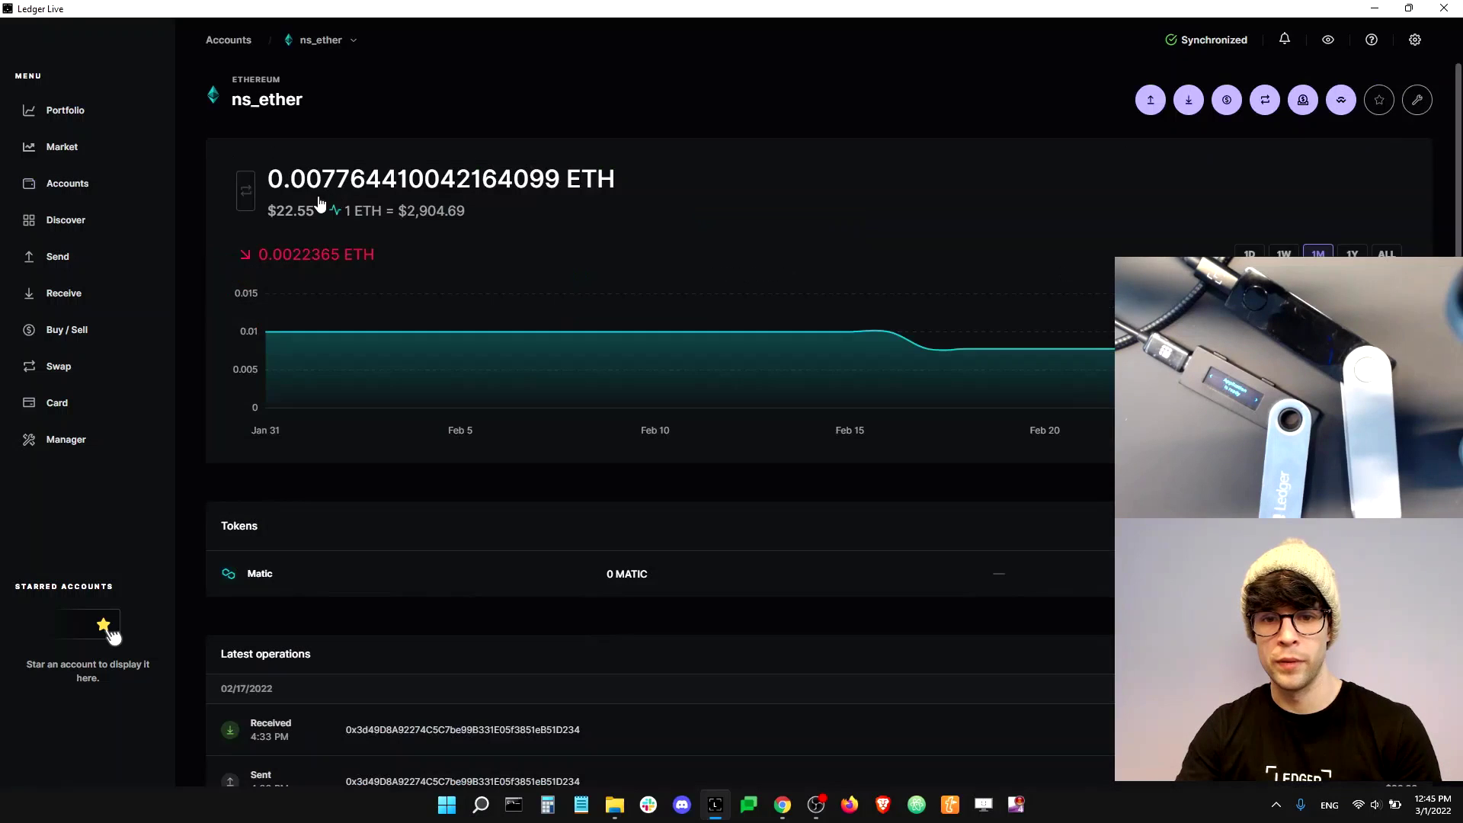
{"action": "left_click", "coordinate": [70, 188]}
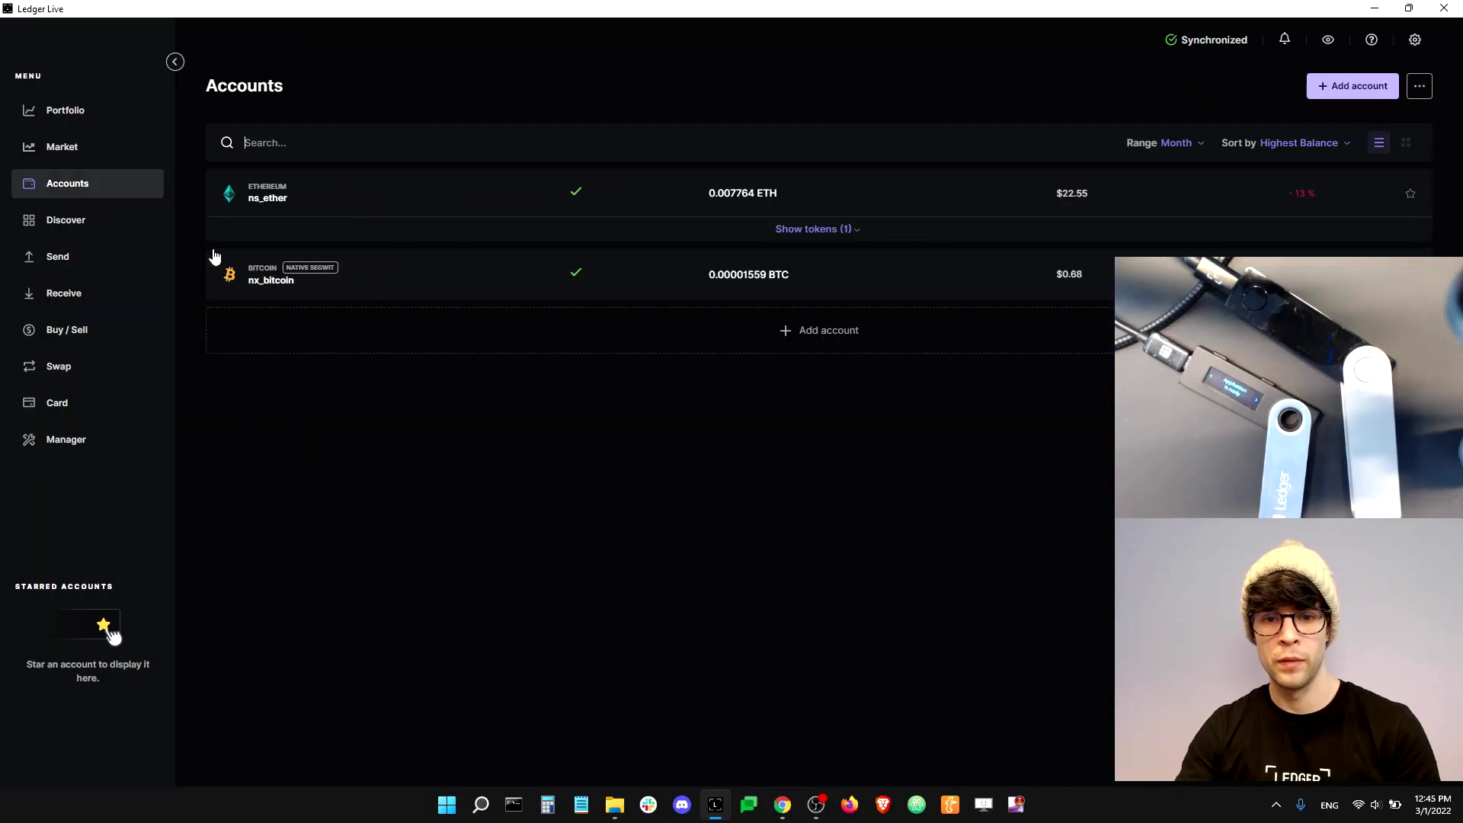
{"action": "left_click", "coordinate": [396, 288]}
{"action": "left_click", "coordinate": [61, 192]}
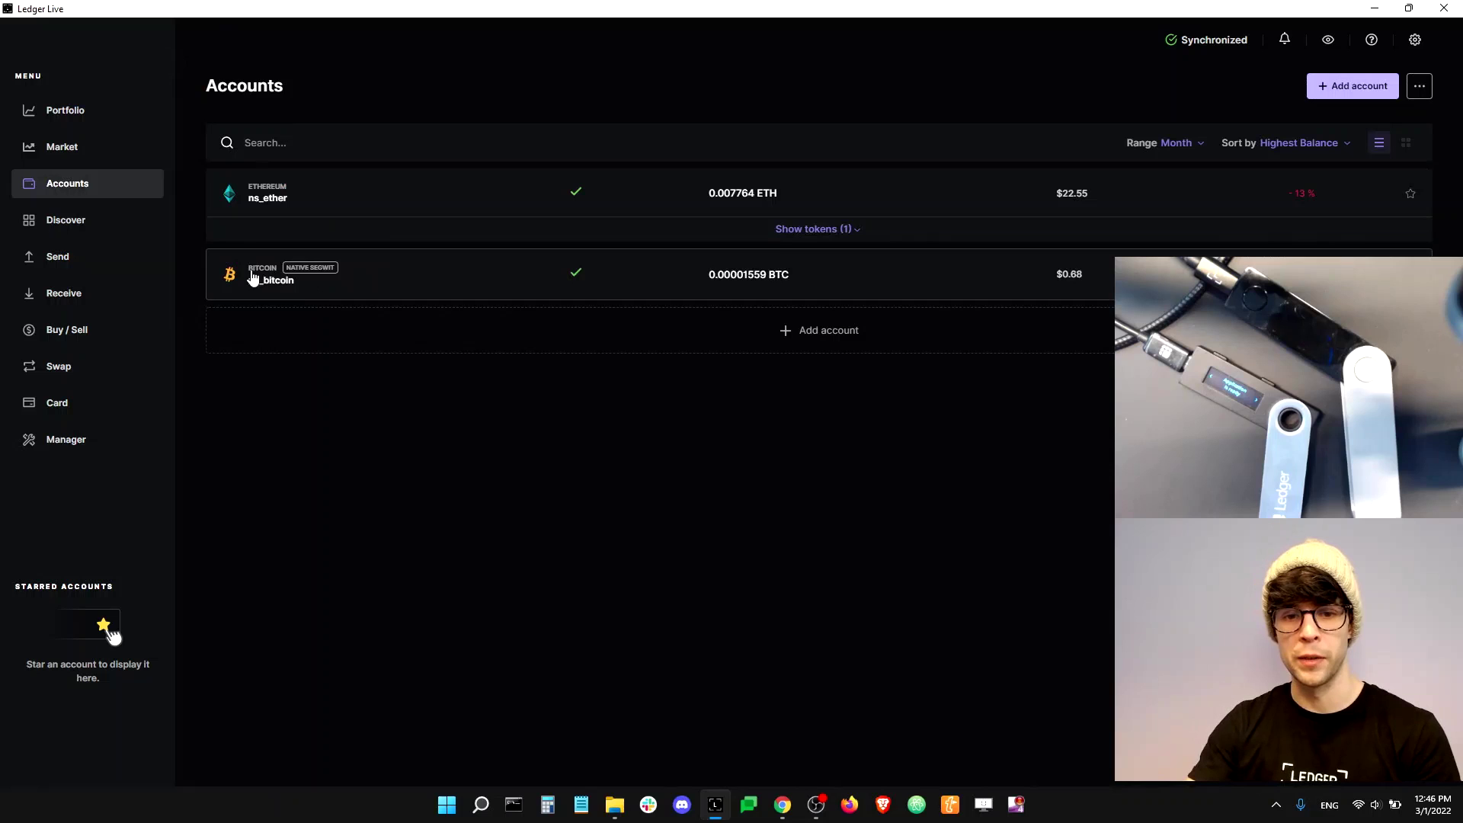